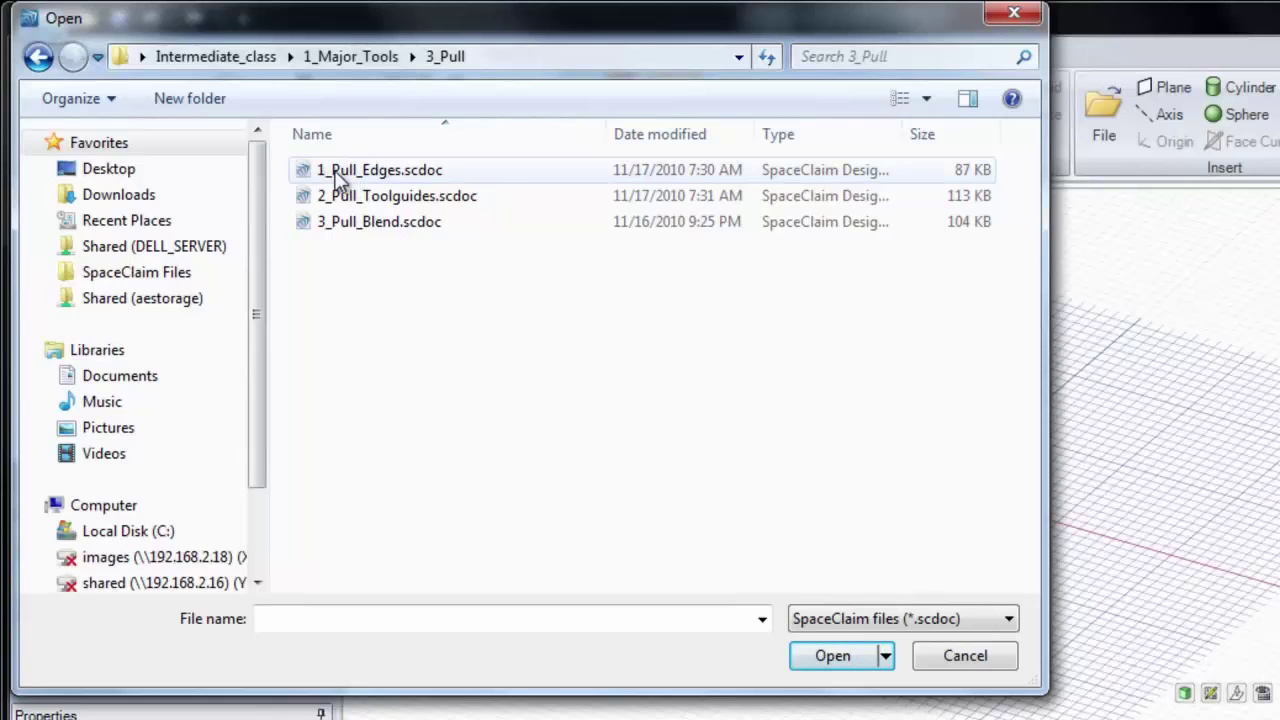
Open 1_Pull_Edges.scdoc and set the Pull tool to Round for the base plate's long upper edge.
double_click(337, 170)
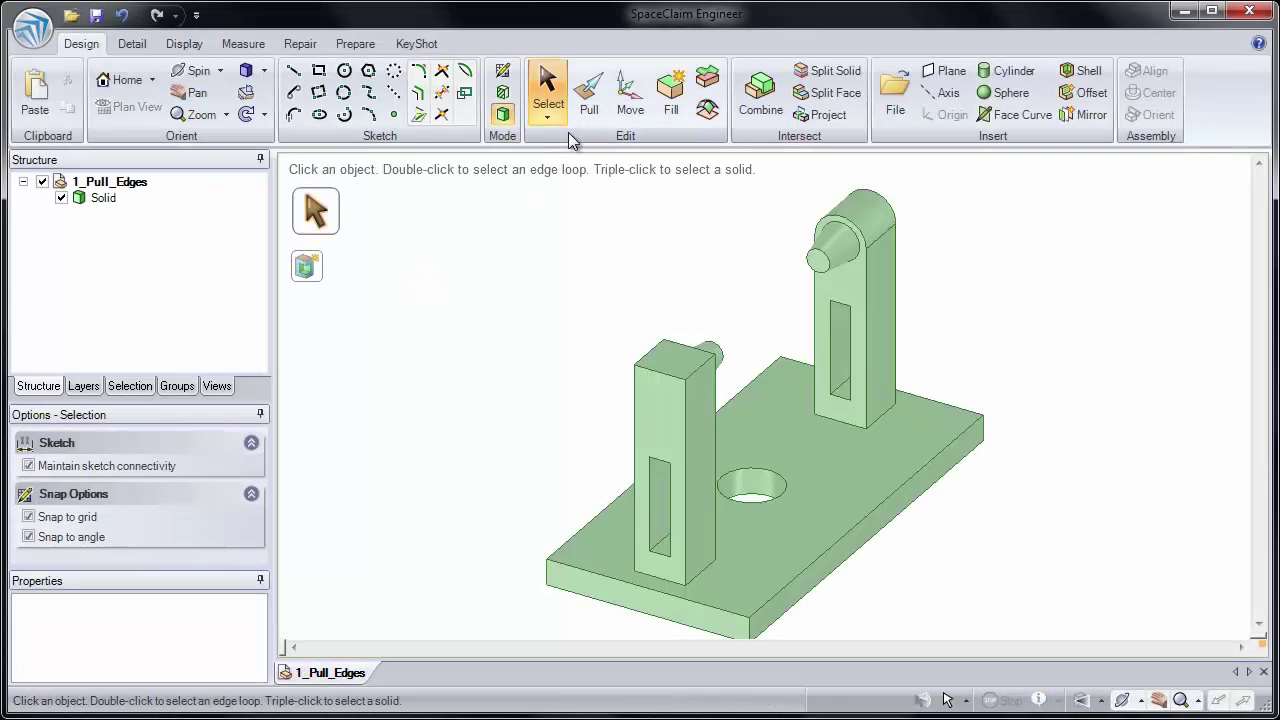
left_click(588, 92)
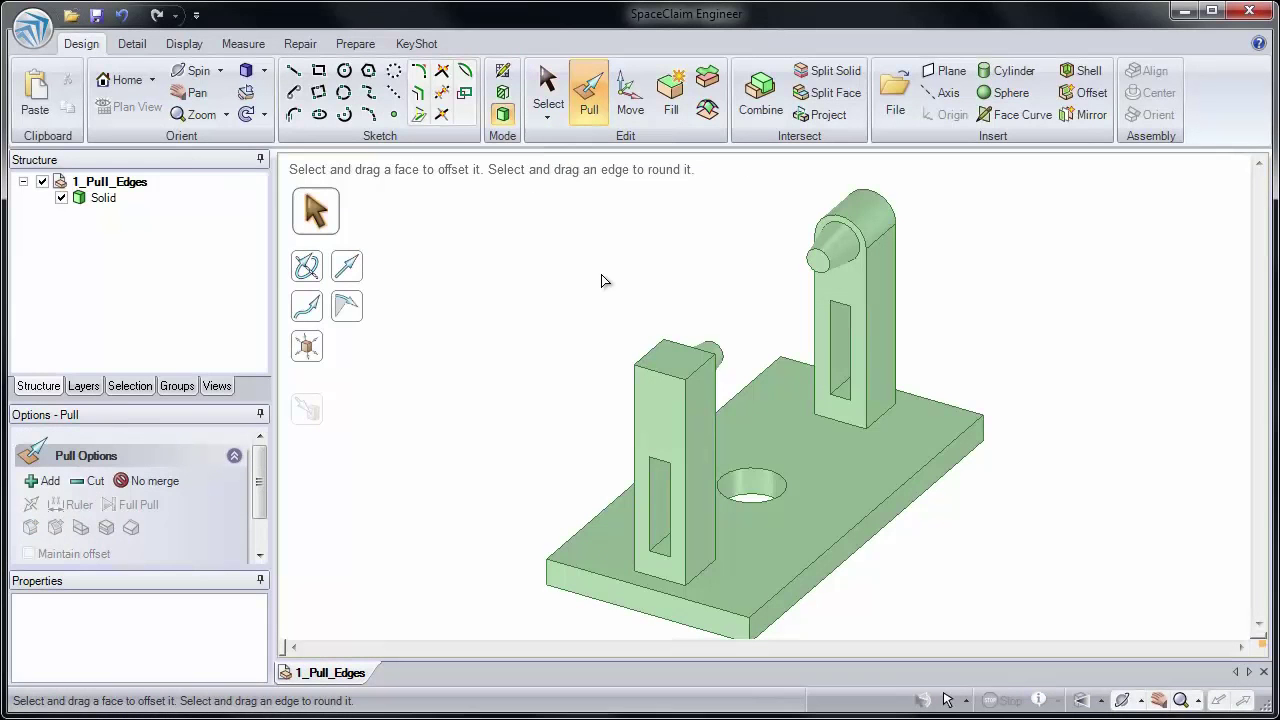
left_click(782, 546)
scroll(775, 590, "up", 5)
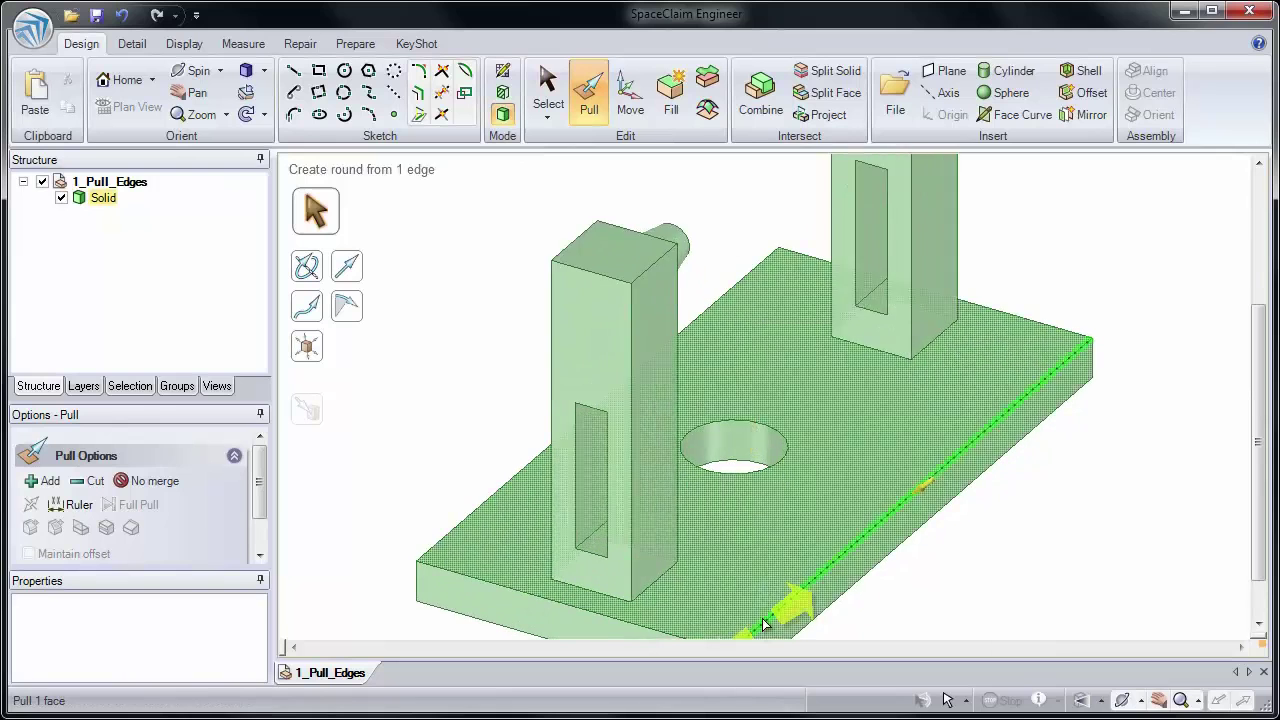
middle_click_drag(741, 492, 745, 448, "shift")
left_click(761, 505)
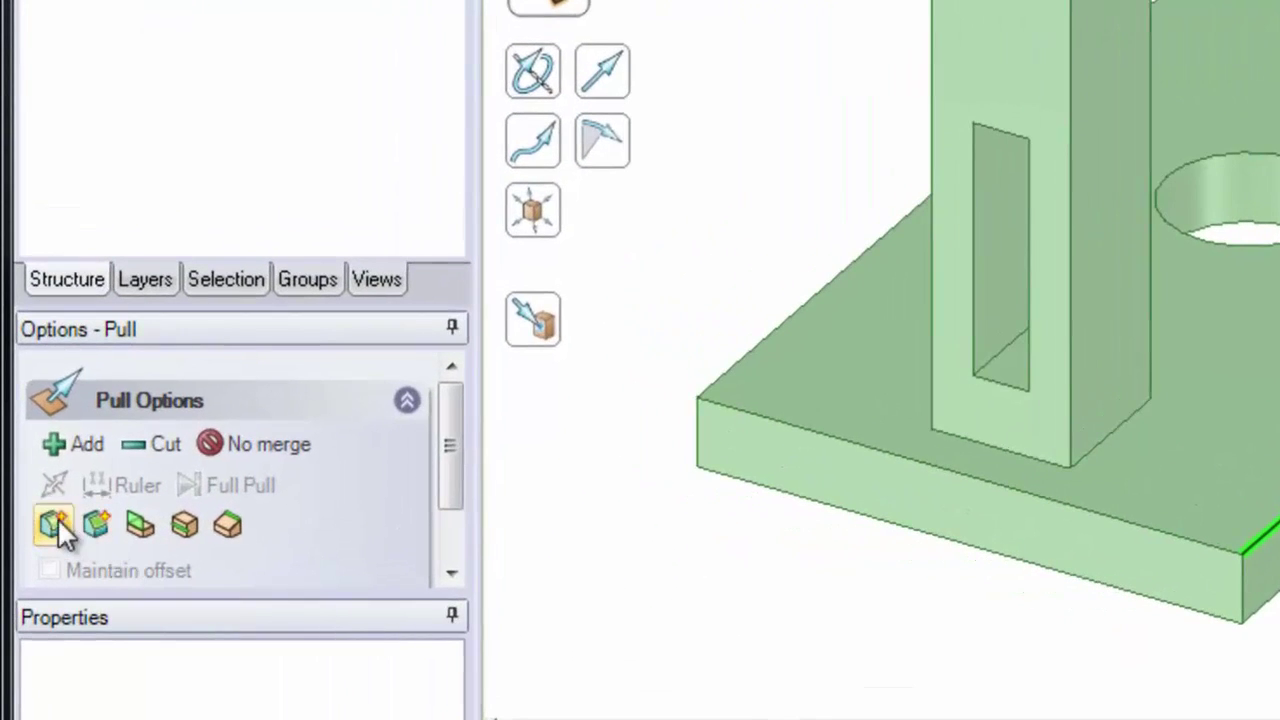
left_click(55, 522)
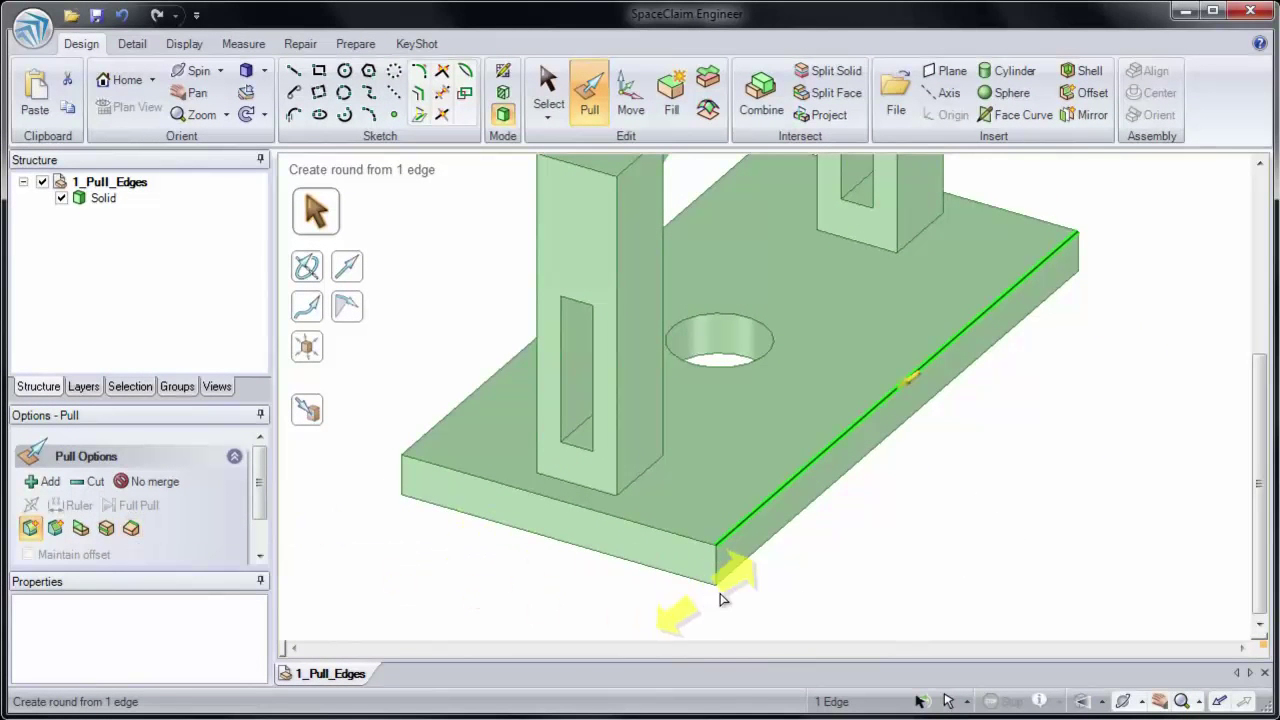
Reselect the base plate's long upper edge and switch the Pull operation from Round to Chamfer.
scroll(750, 578, "up", 2)
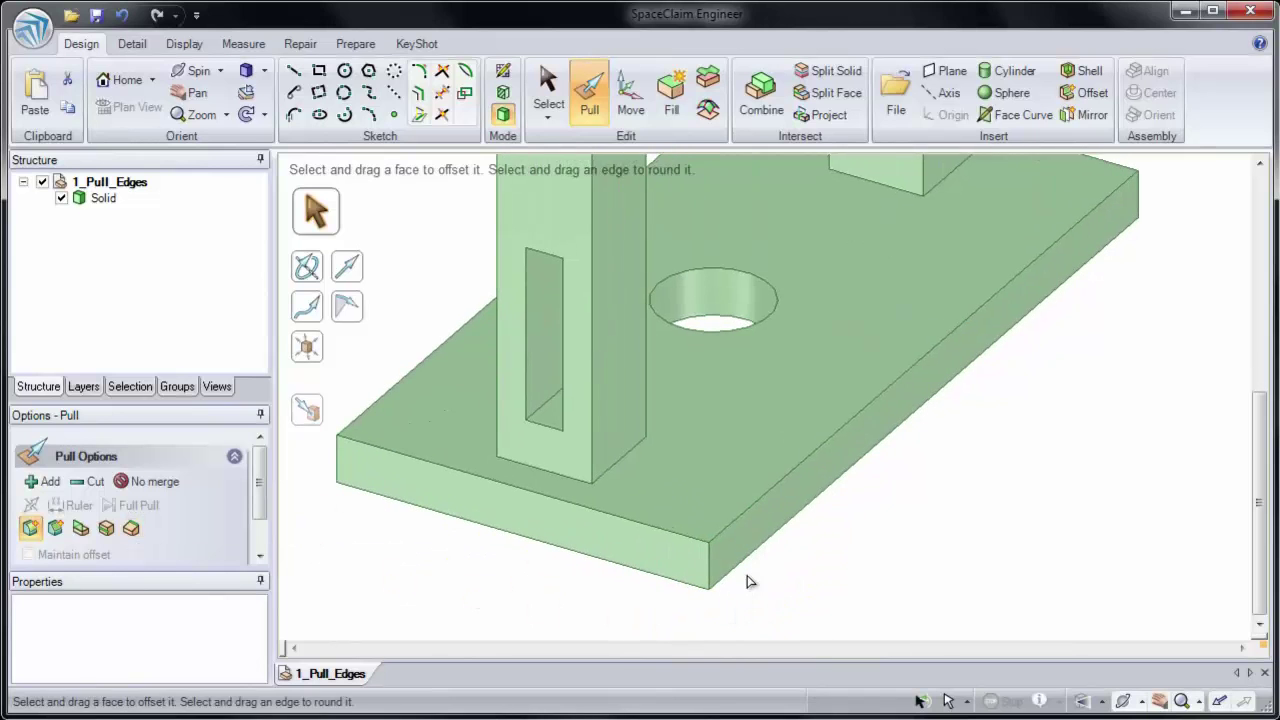
left_click(745, 510)
left_click(752, 508)
middle_click_drag(758, 506, 758, 490)
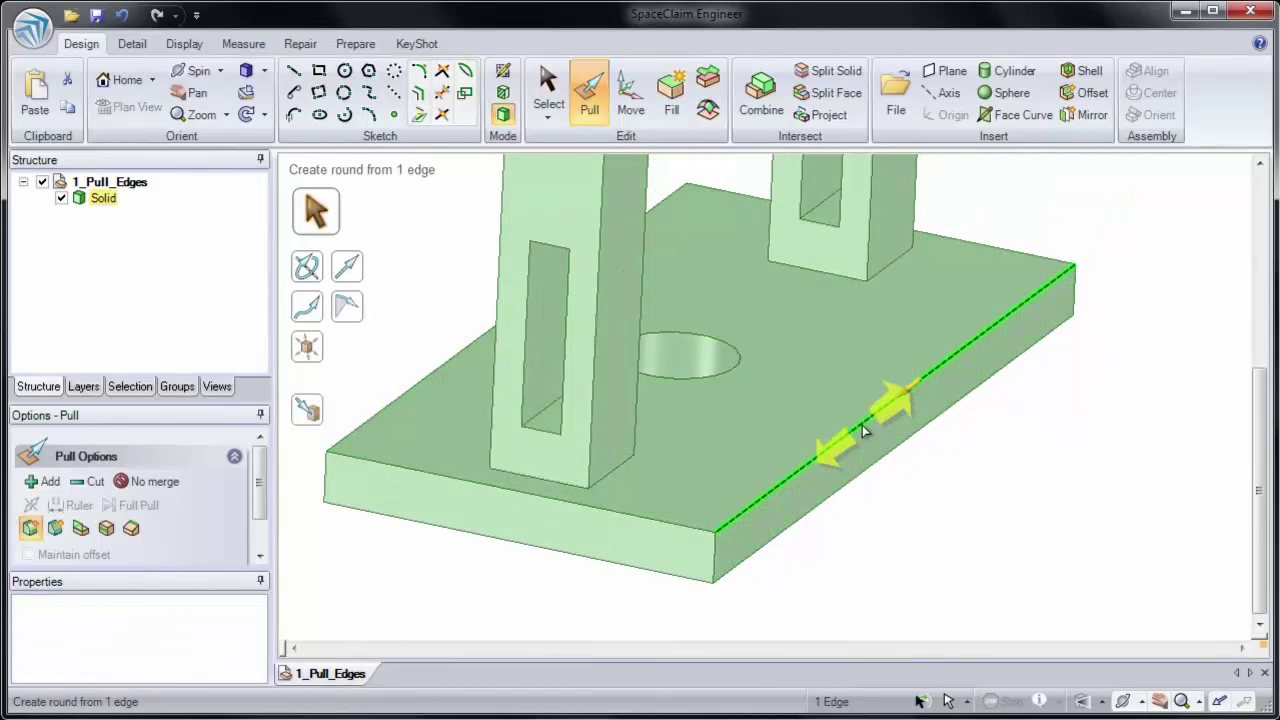
mouse_move(838, 448)
left_mouse_down()
mouse_move(548, 568)
mouse_move(614, 514)
mouse_move(837, 406)
mouse_move(855, 408)
mouse_move(850, 456)
left_mouse_up()
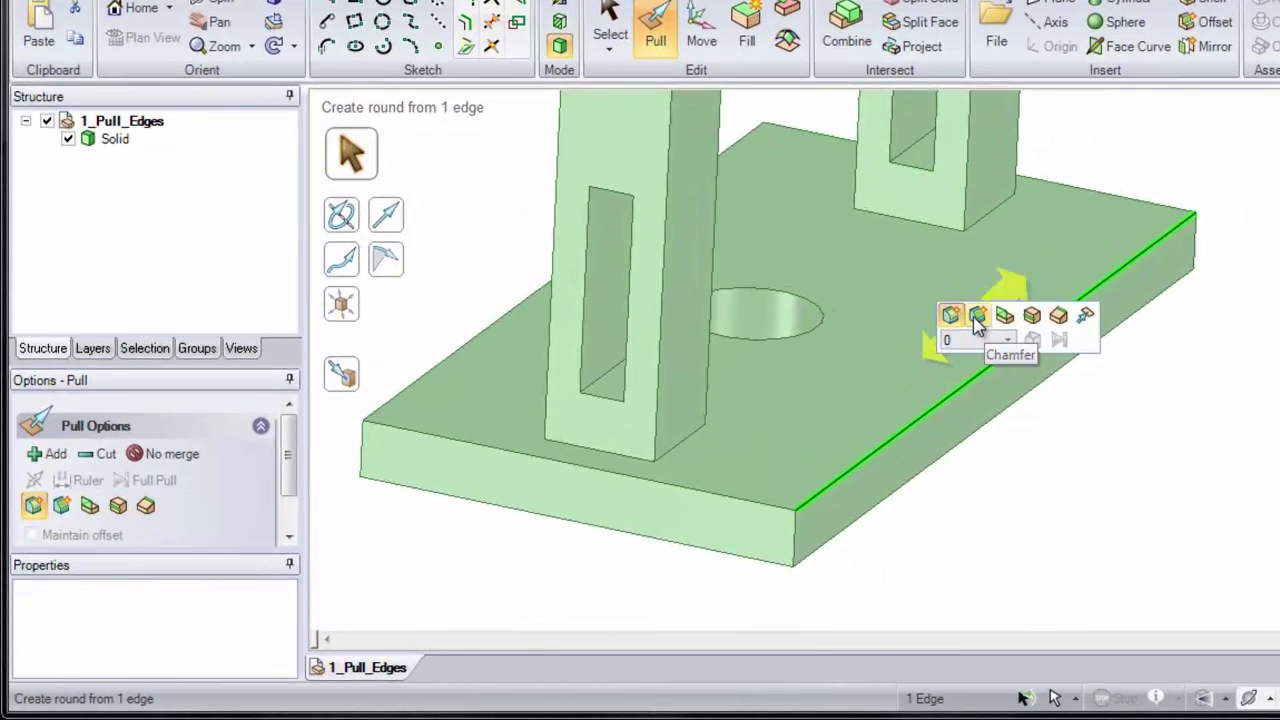
left_click(977, 320)
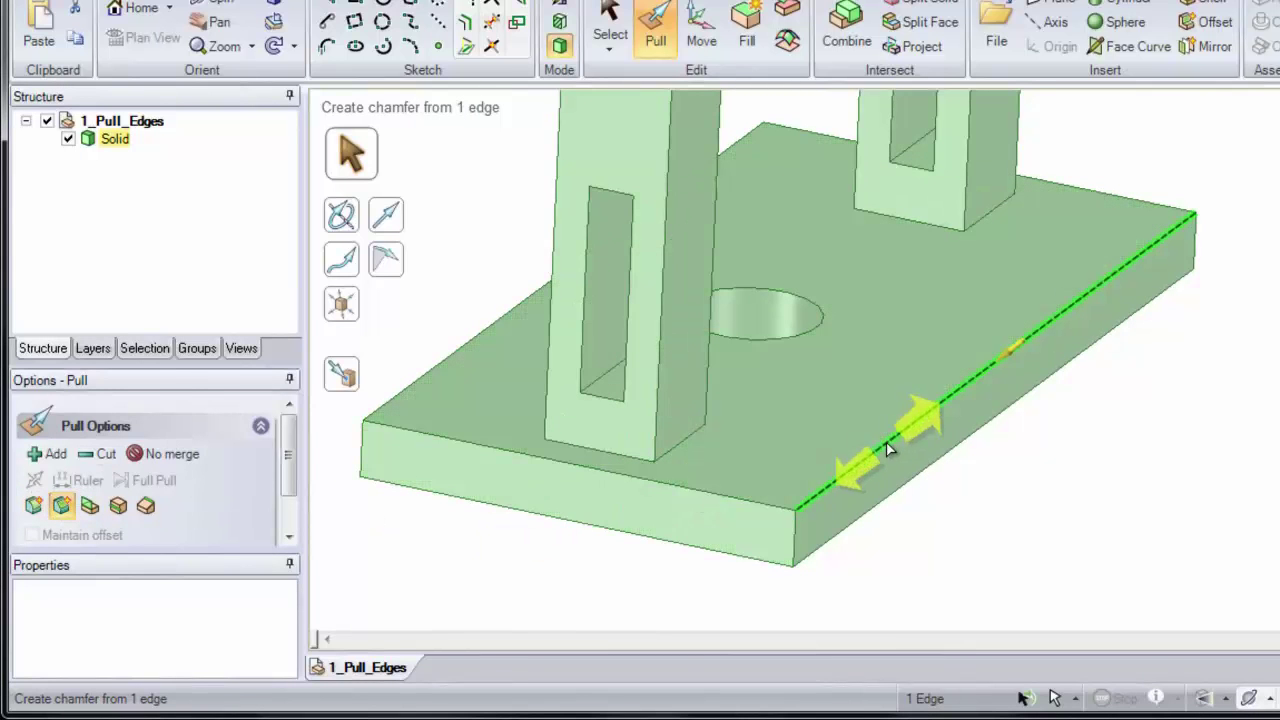
Select the loop of four edges around the base plate's top face and pull a chamfer onto all of them.
mouse_move(886, 441)
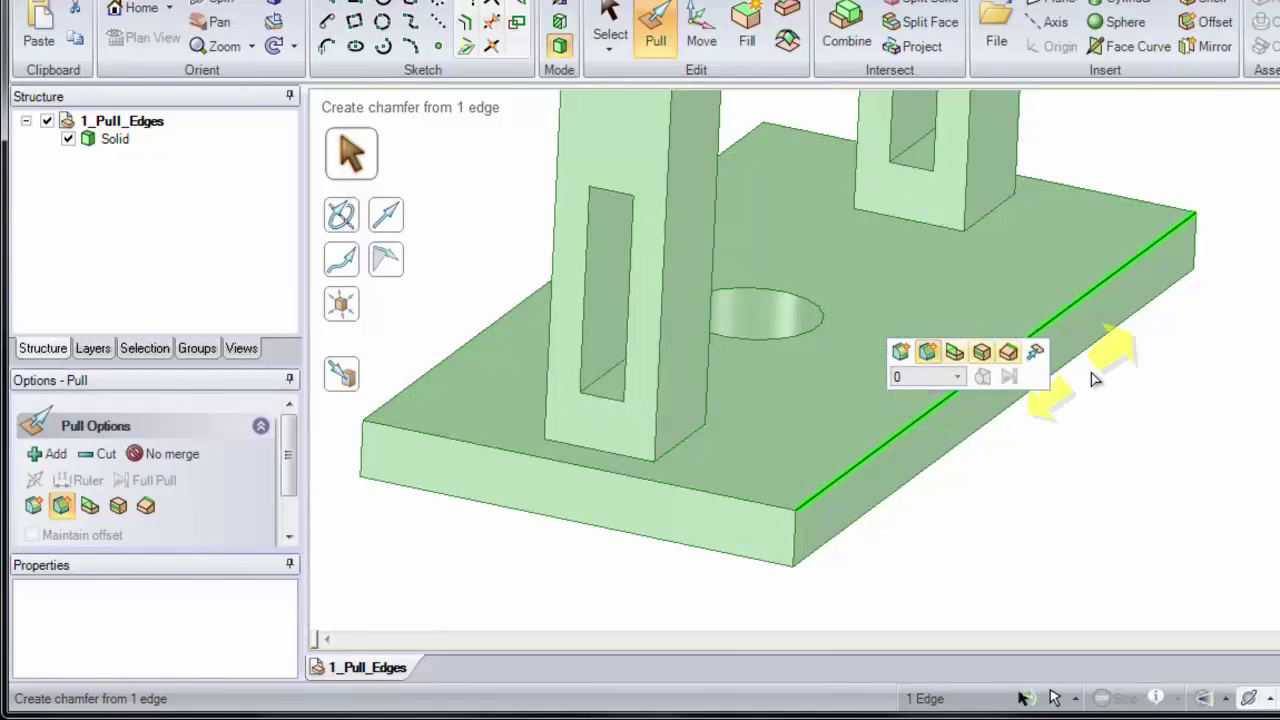
left_click_drag(1152, 374, 1150, 311)
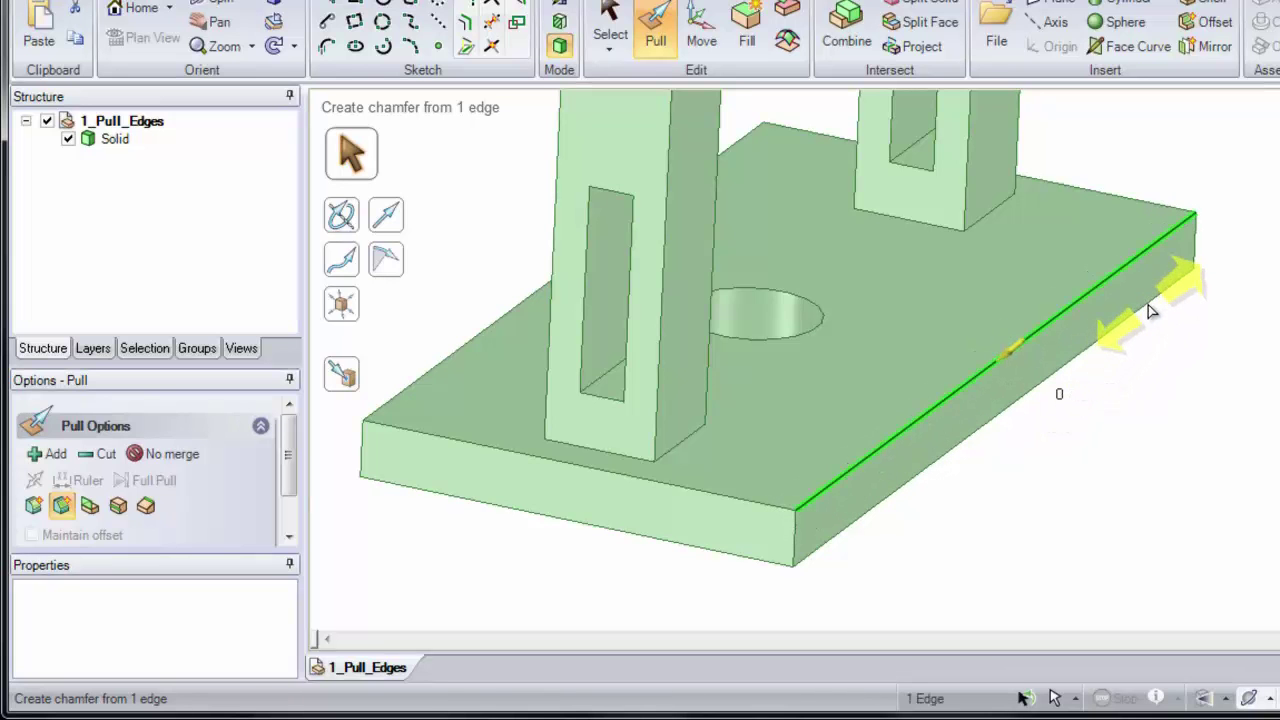
double_click(979, 380)
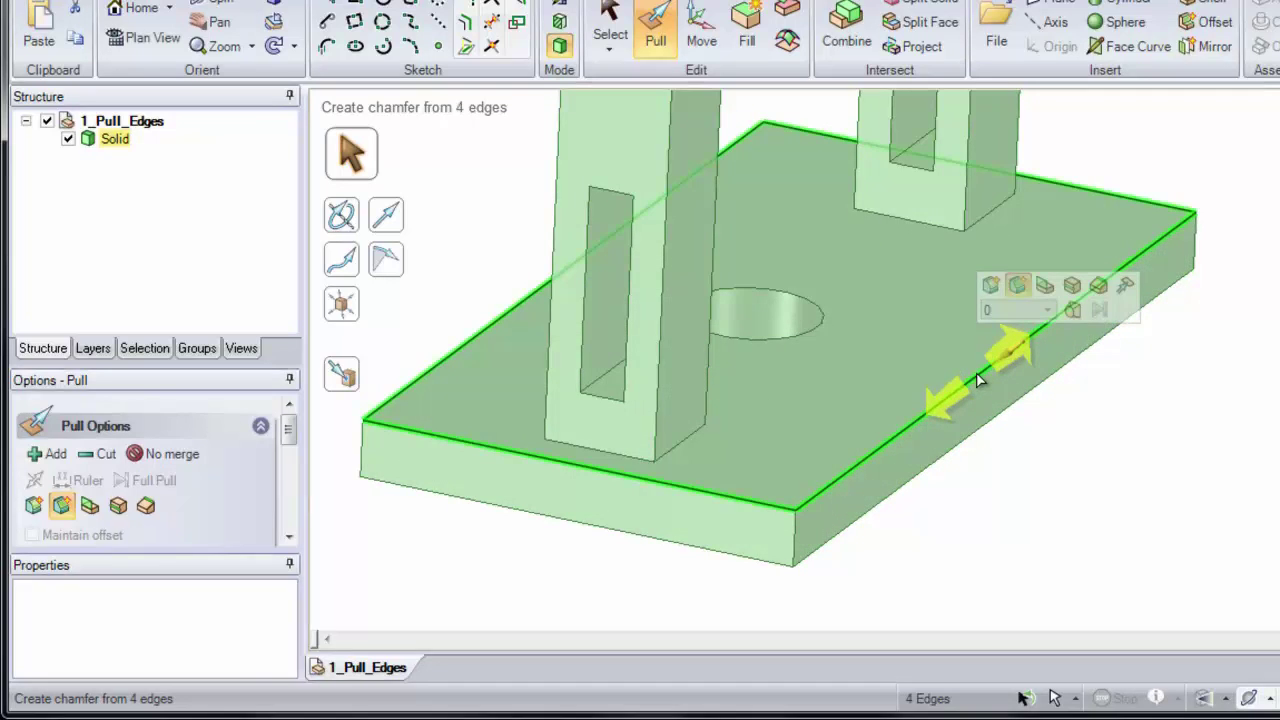
left_click_drag(979, 380, 1080, 457)
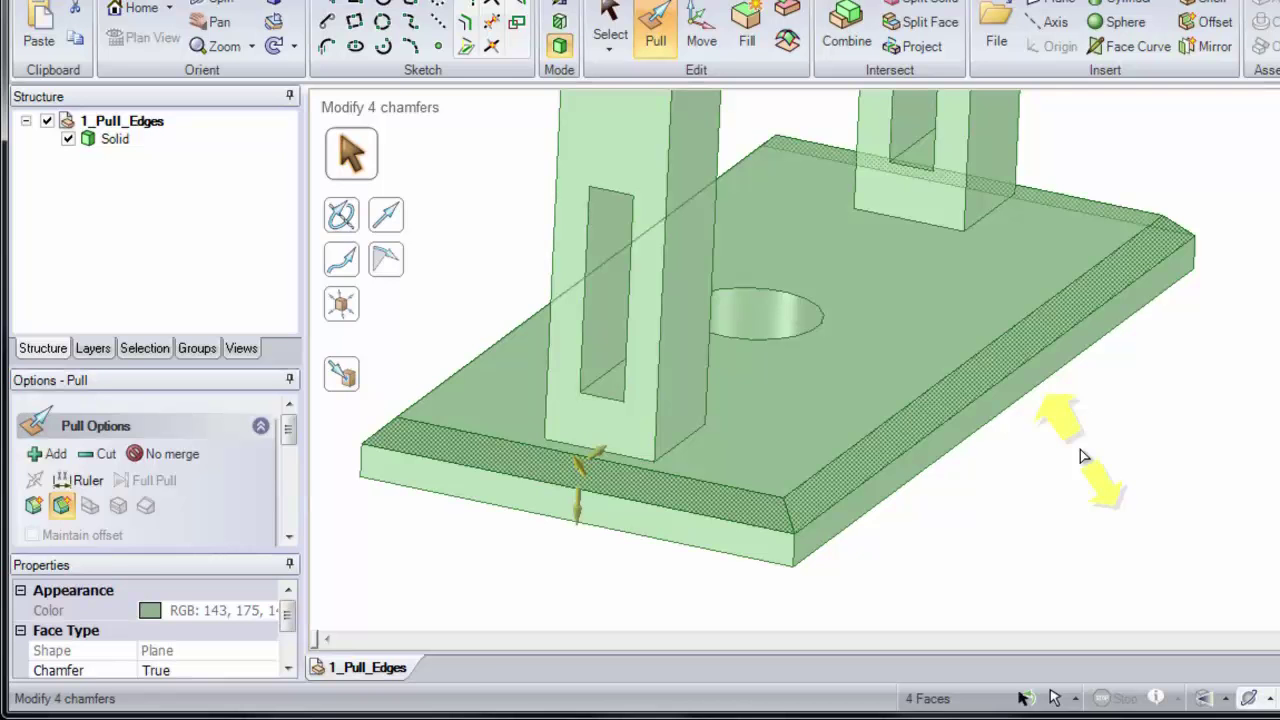
left_click(1099, 475)
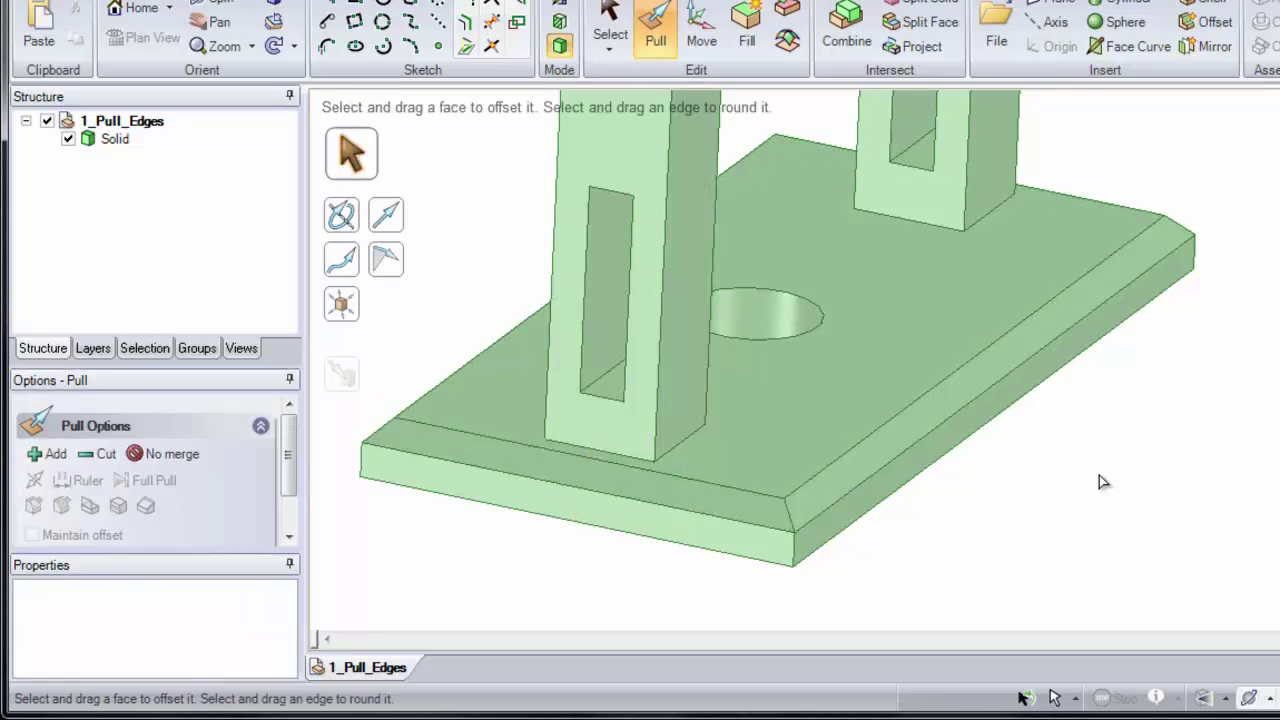
Select the loop of four edges around the base plate's bottom face and set Pull to extrude edges.
middle_click_drag(1099, 475, 974, 486)
left_click(955, 485)
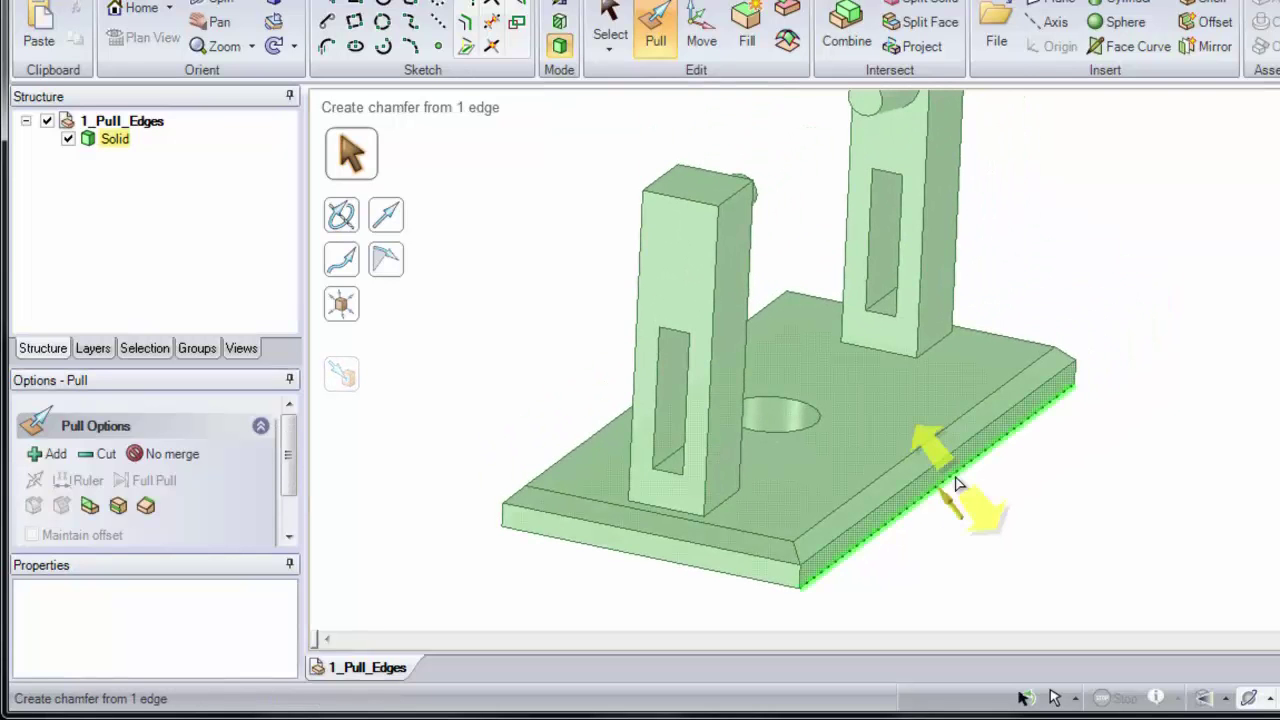
double_click(955, 485)
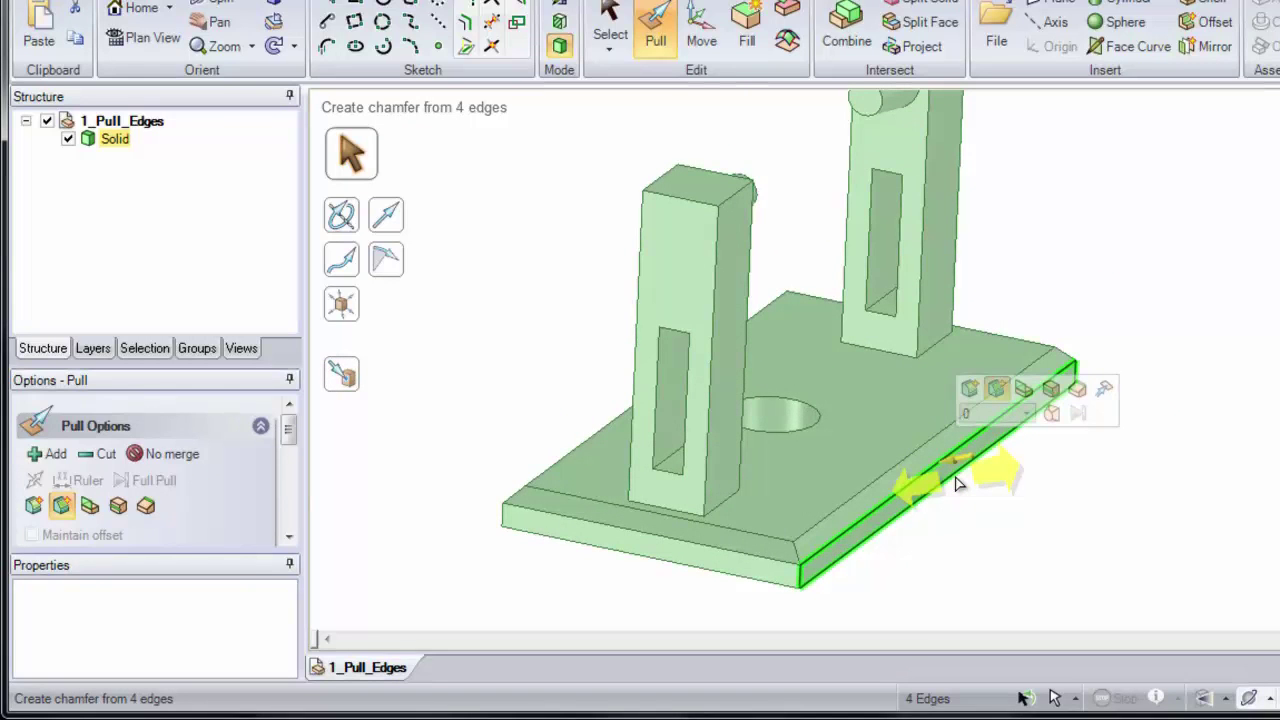
double_click(956, 478)
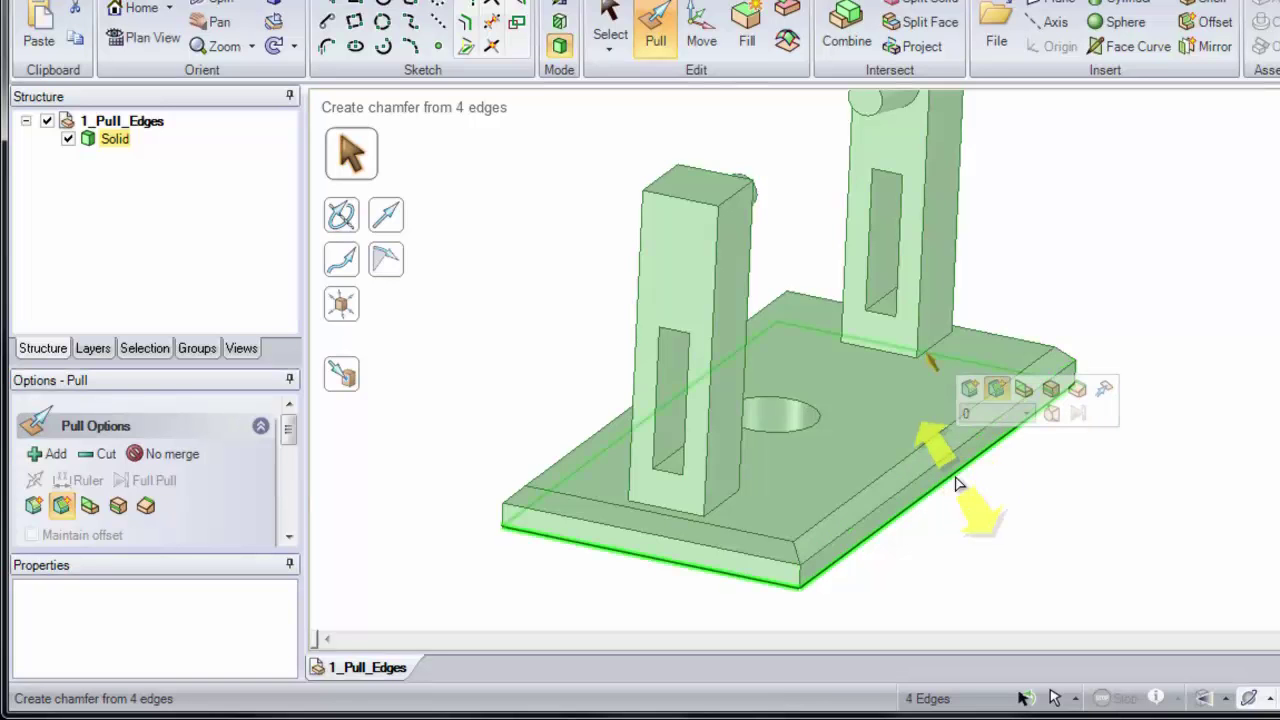
double_click(956, 484)
double_click(956, 484)
double_click(955, 484)
double_click(955, 484)
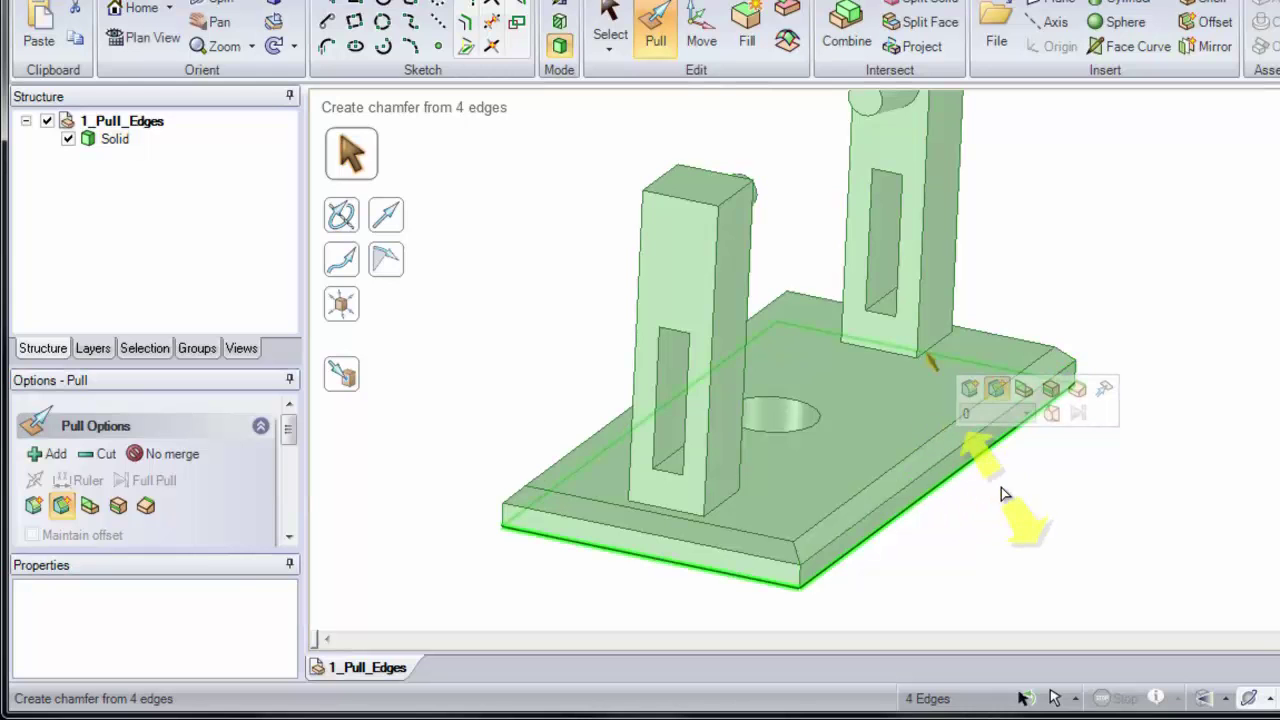
left_click(1024, 390)
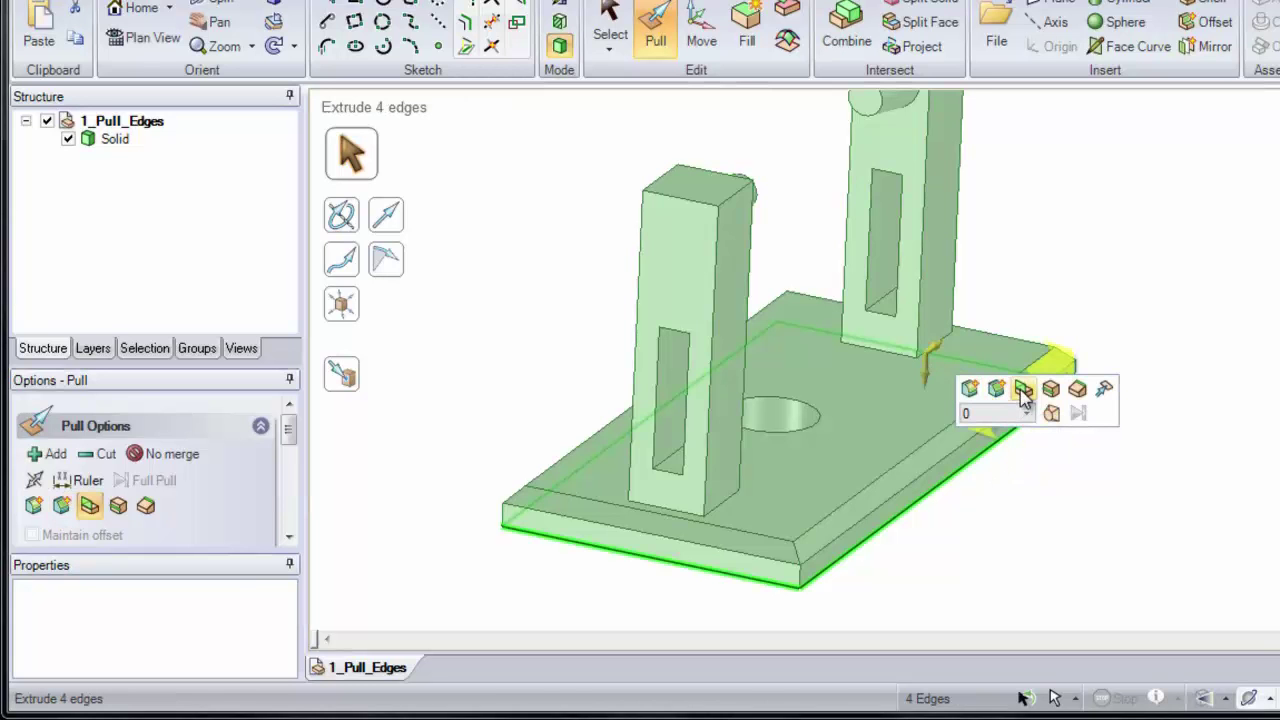
middle_click_drag(960, 360, 890, 321)
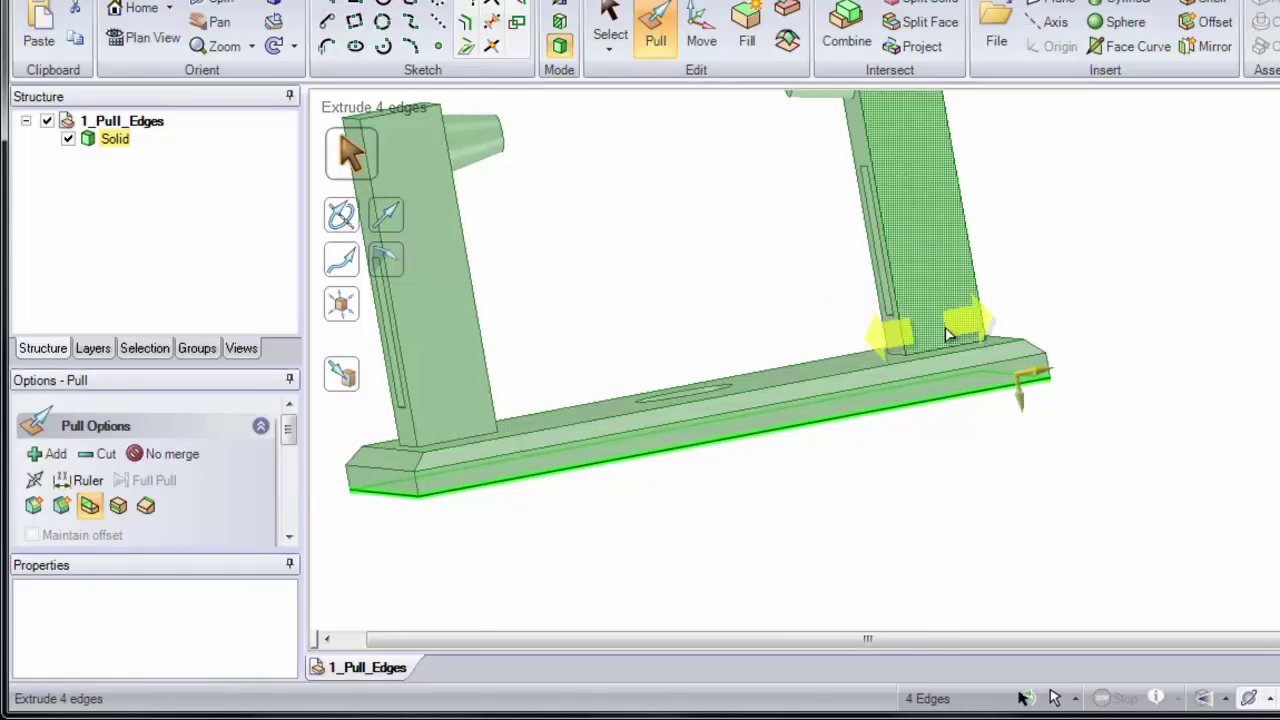
scroll(985, 371, "up", 5)
middle_click_drag(967, 374, 1017, 356)
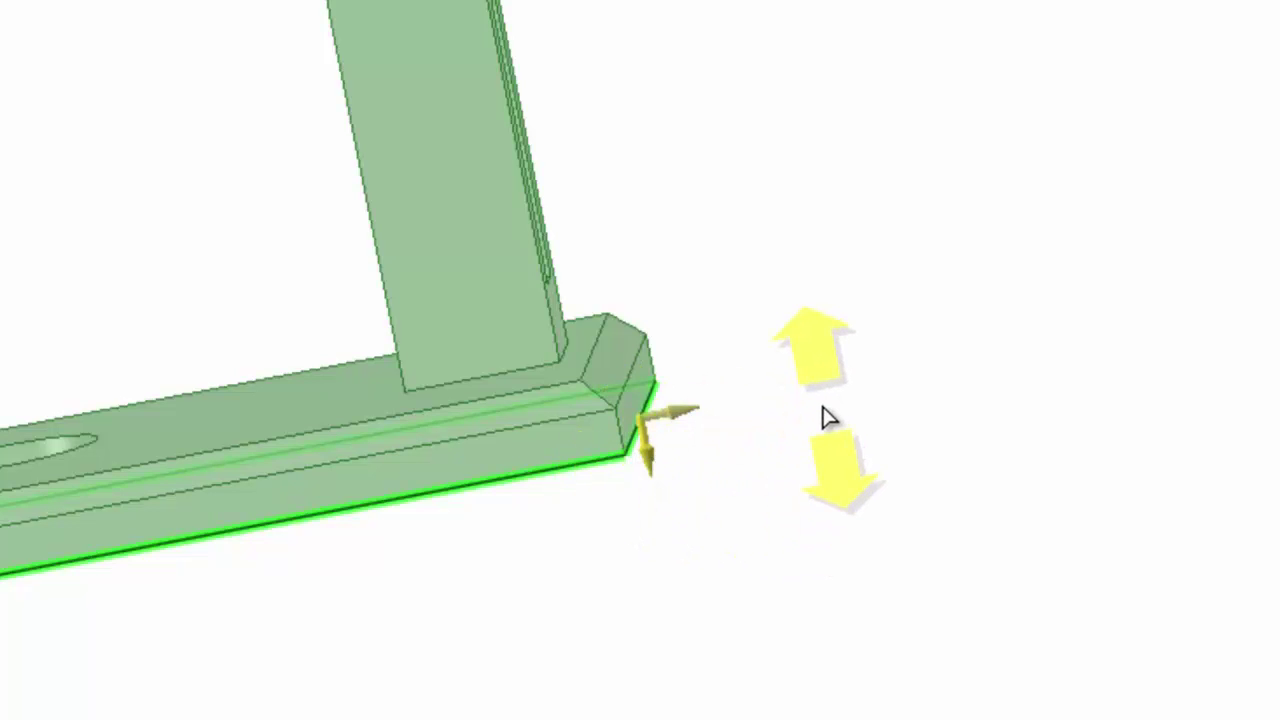
left_click_drag(817, 434, 766, 206)
key("Escape")
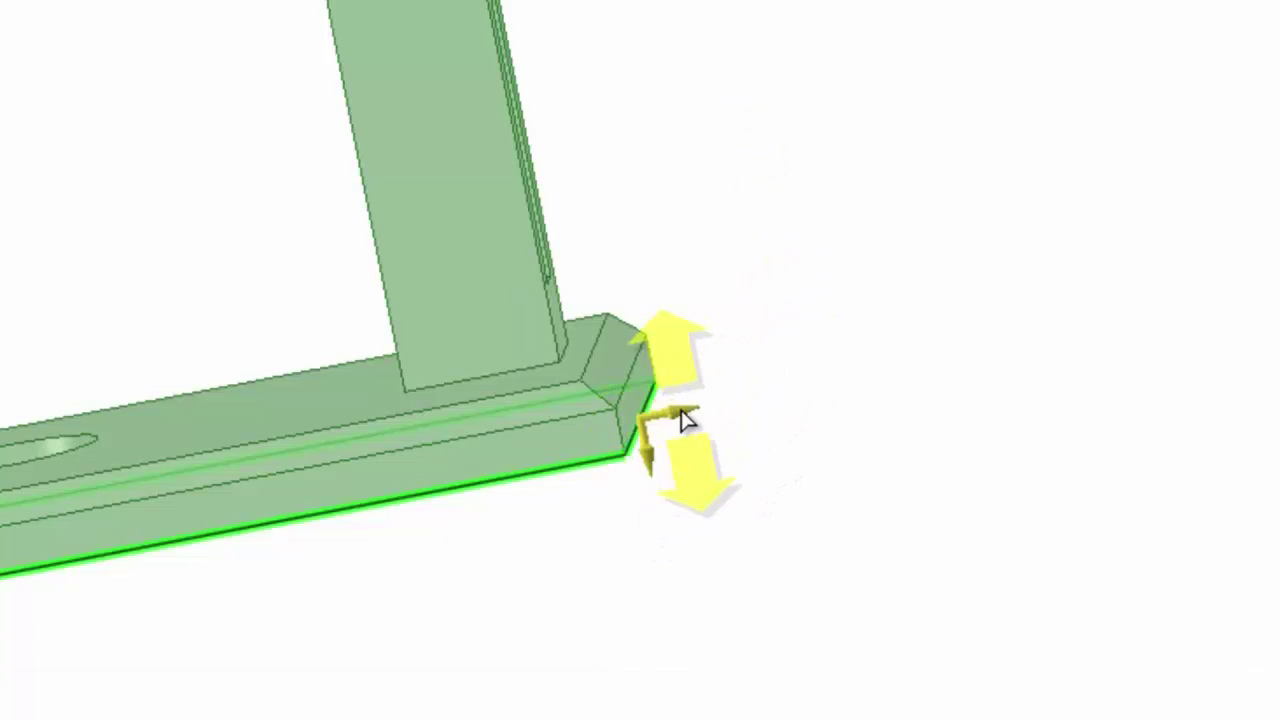
Toggle the extrusion direction of the selected bottom edges between vertical and horizontally outward.
key("Tab")
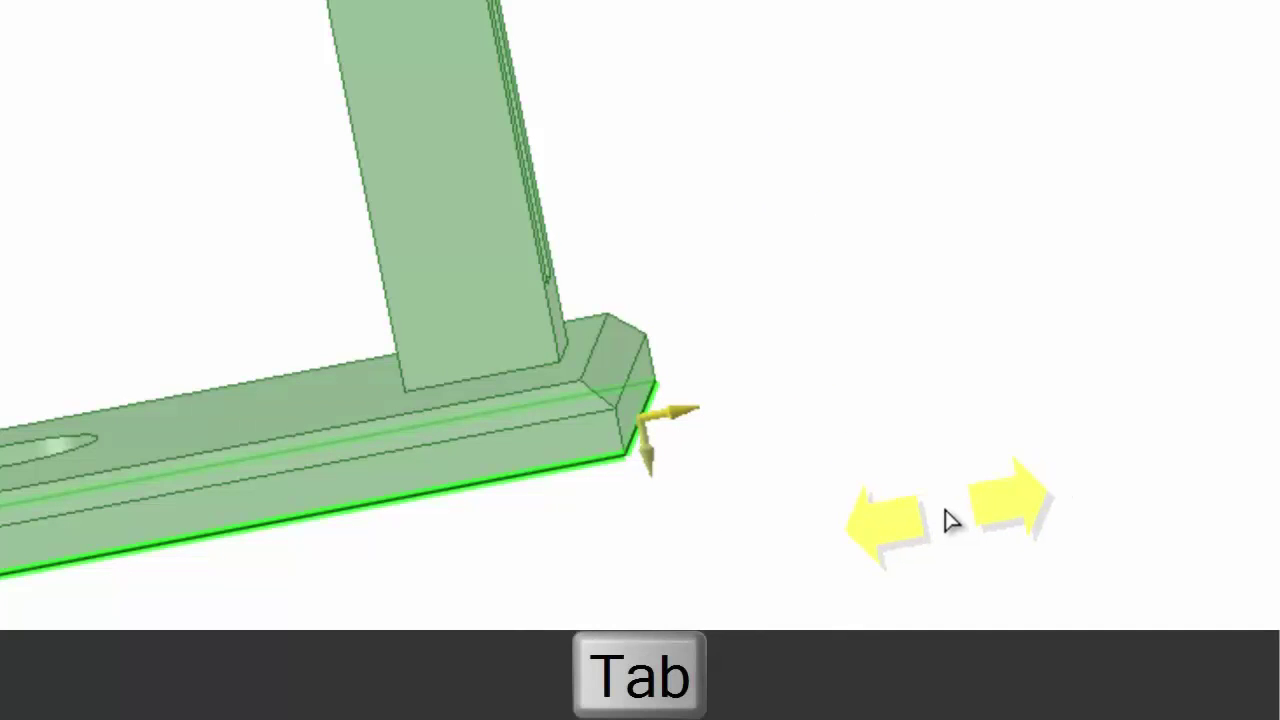
key("Tab")
key("Tab")
key("Tab")
key("Tab")
key("Tab")
key("Tab")
key("Tab")
key("Tab")
key("Tab")
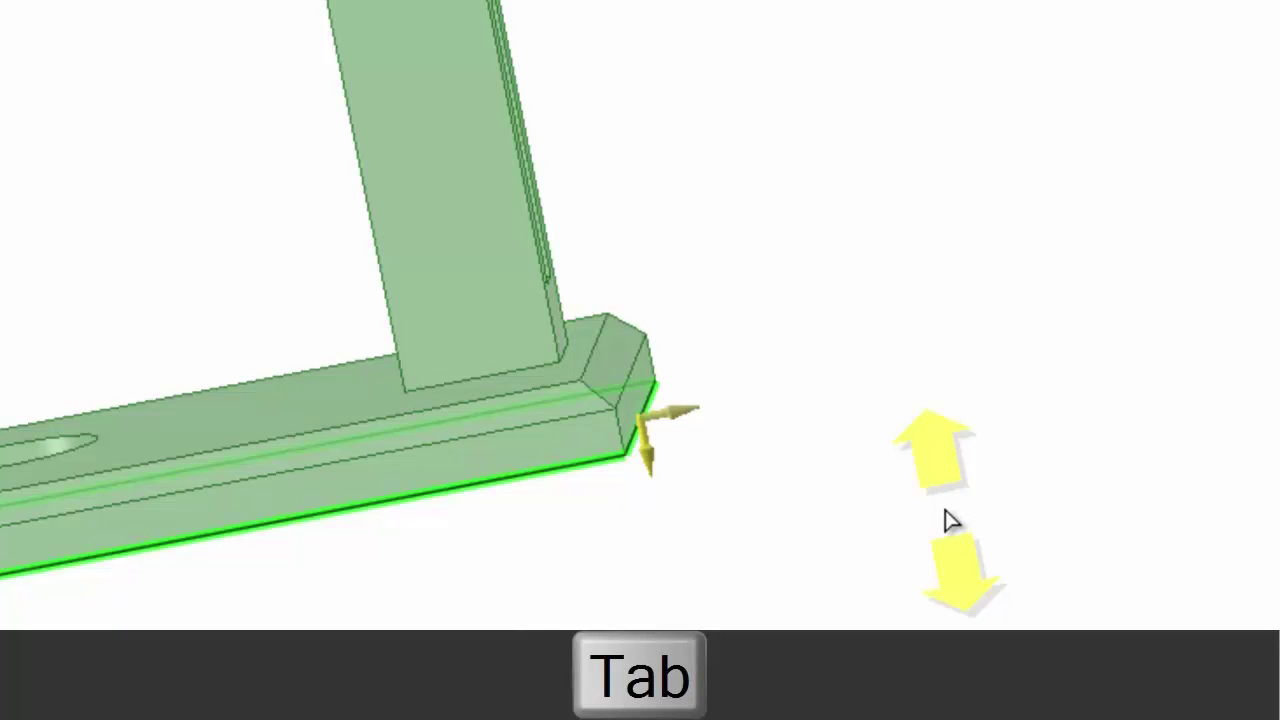
middle_click_drag(634, 371, 632, 458)
key("Tab")
key("Tab")
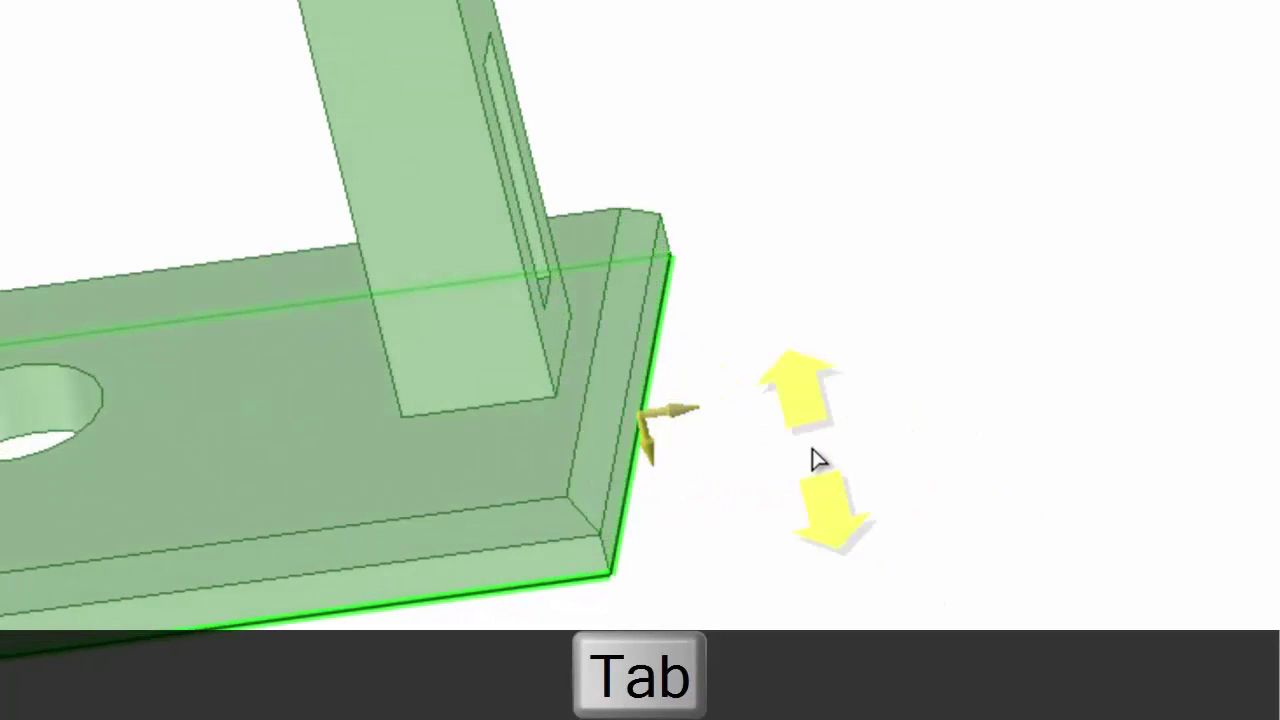
Extrude the four bottom edges horizontally outward by 20 mm to form a surface around the base plate.
left_click_drag(797, 455, 1000, 430)
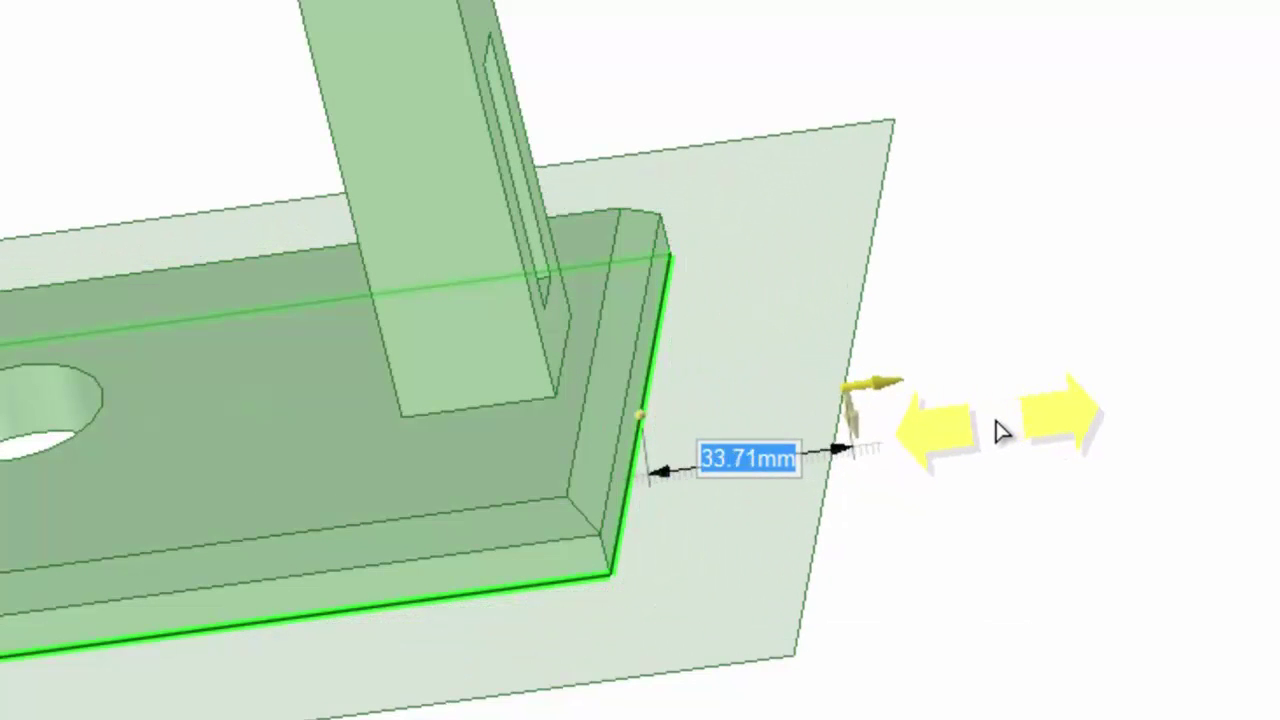
type("34")
key("Return")
type("20")
key("Return")
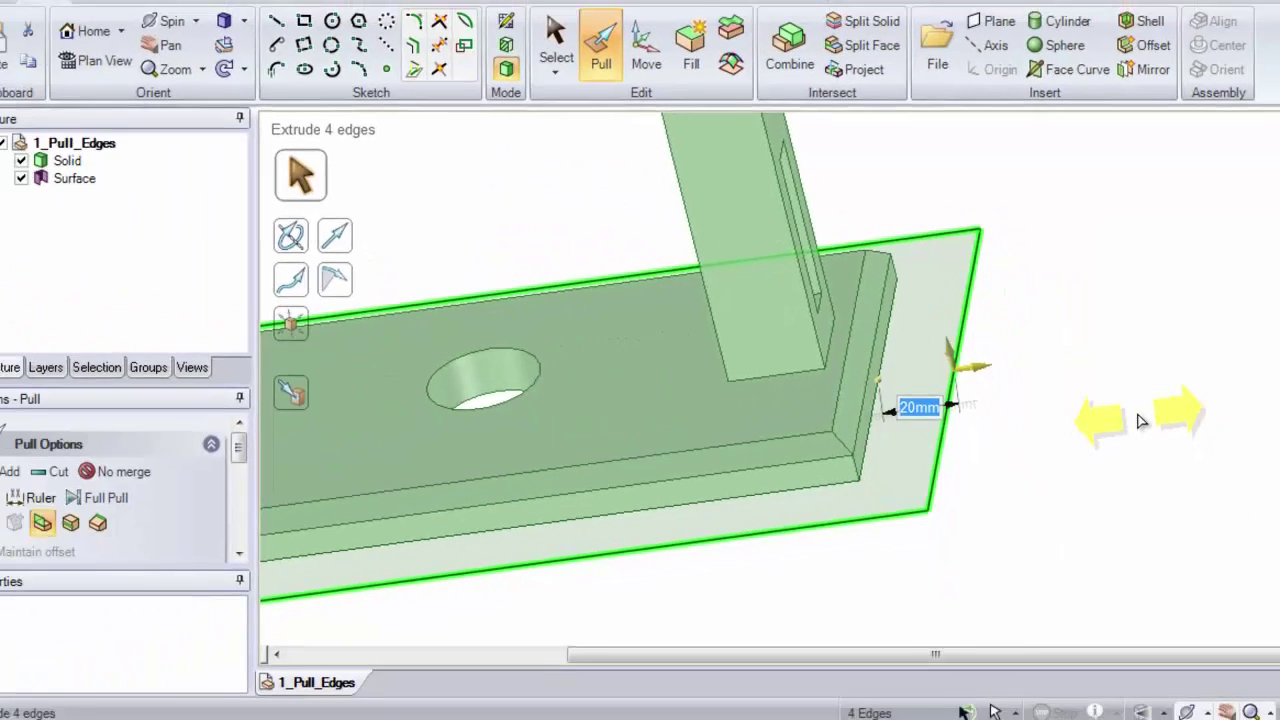
left_click(1106, 414)
Examine the new surface body in the structure tree and from the underside of the base plate.
left_click(92, 181)
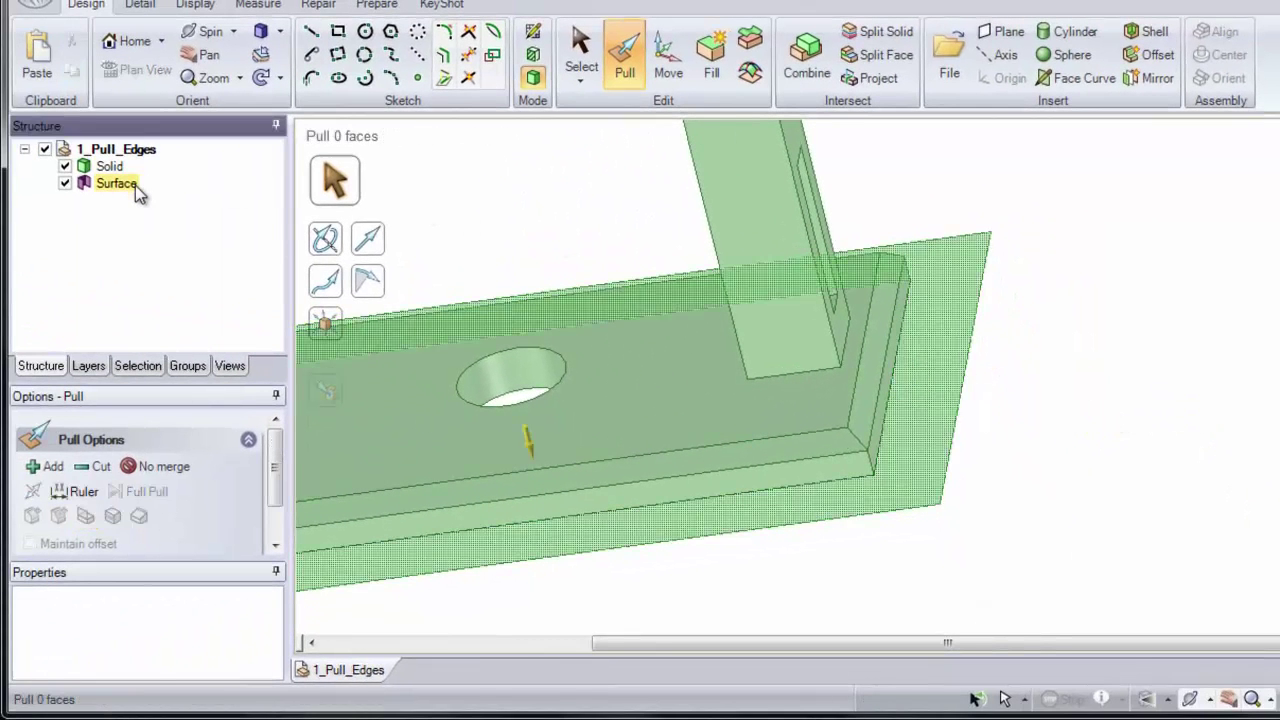
left_click(135, 185)
middle_click_drag(615, 440, 608, 292)
left_click(608, 292)
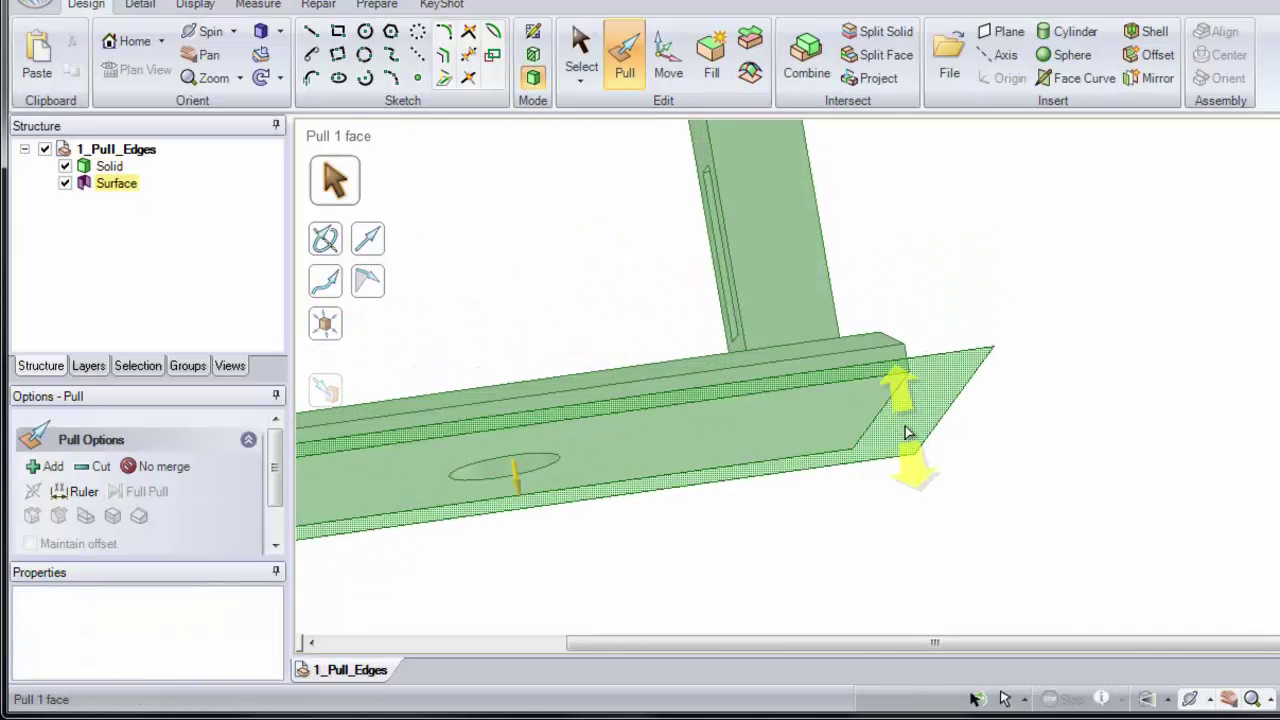
left_click(909, 425)
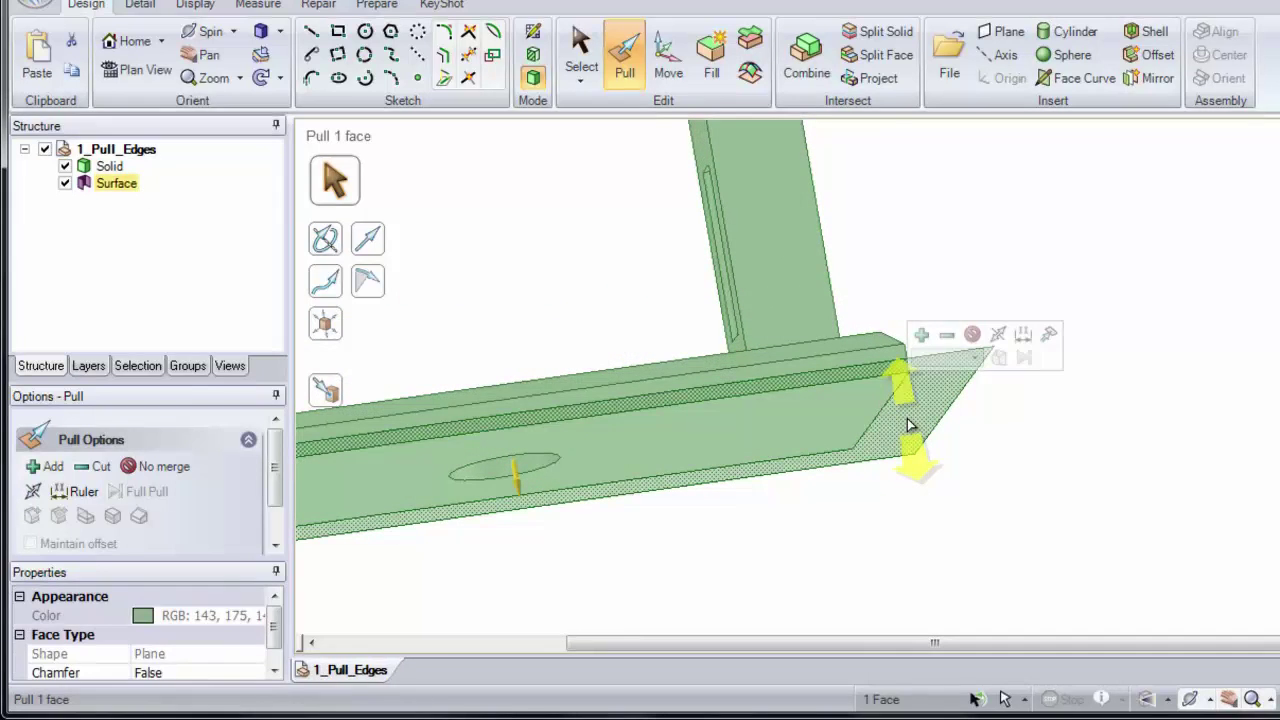
left_click(1023, 445)
middle_click_drag(940, 445, 899, 293, "shift")
left_click(880, 371)
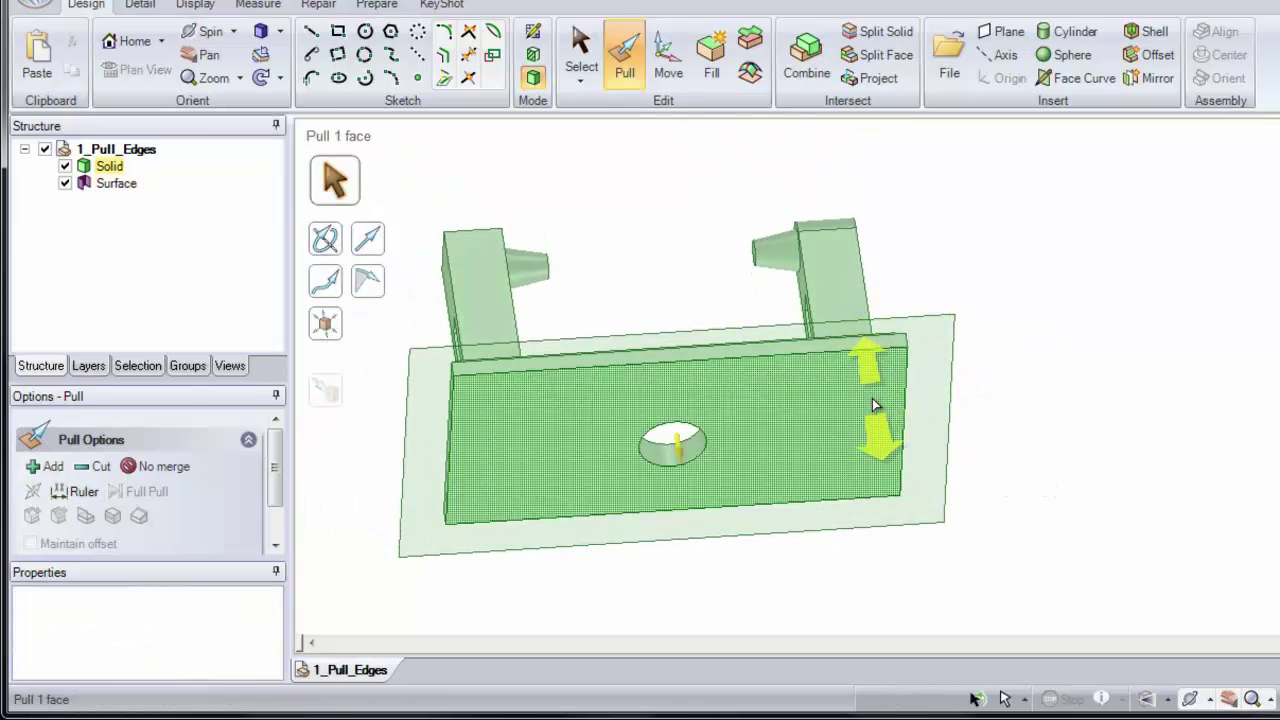
Pull the base plate's bottom face and the surrounding surface face downward together by 20 mm.
left_click(873, 405)
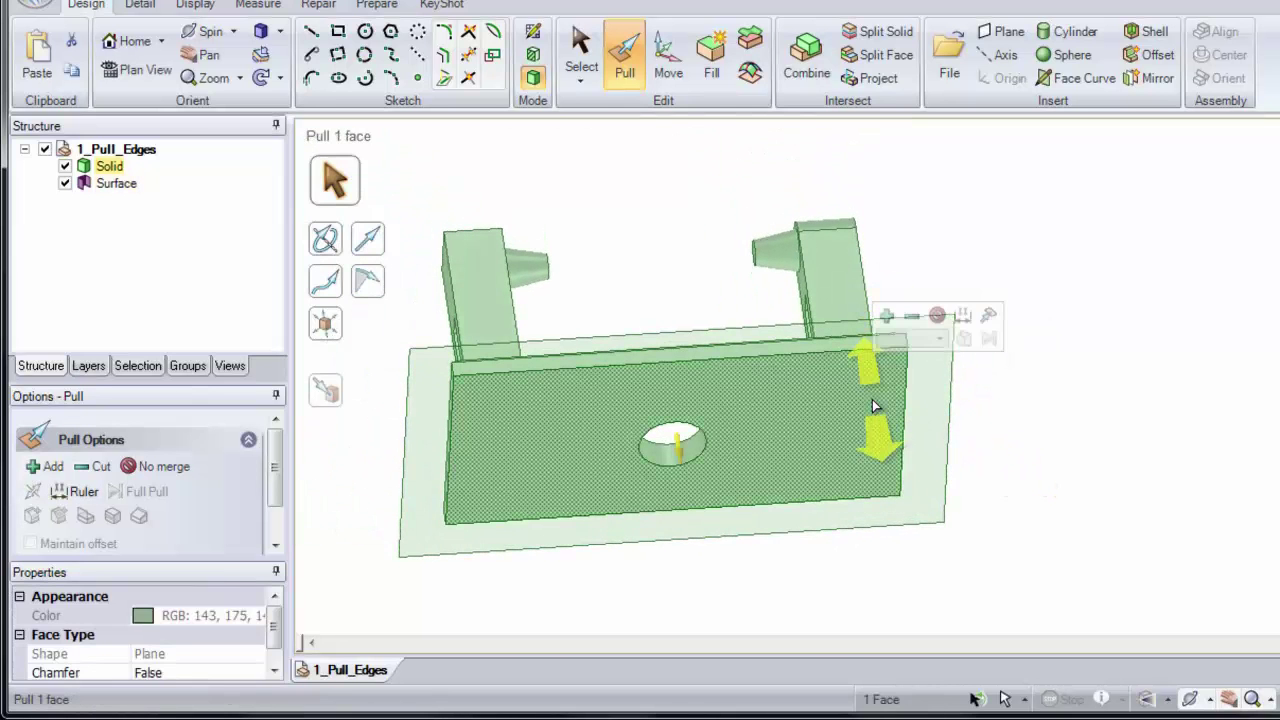
left_click(927, 400, "ctrl")
middle_click_drag(927, 400, 1029, 354)
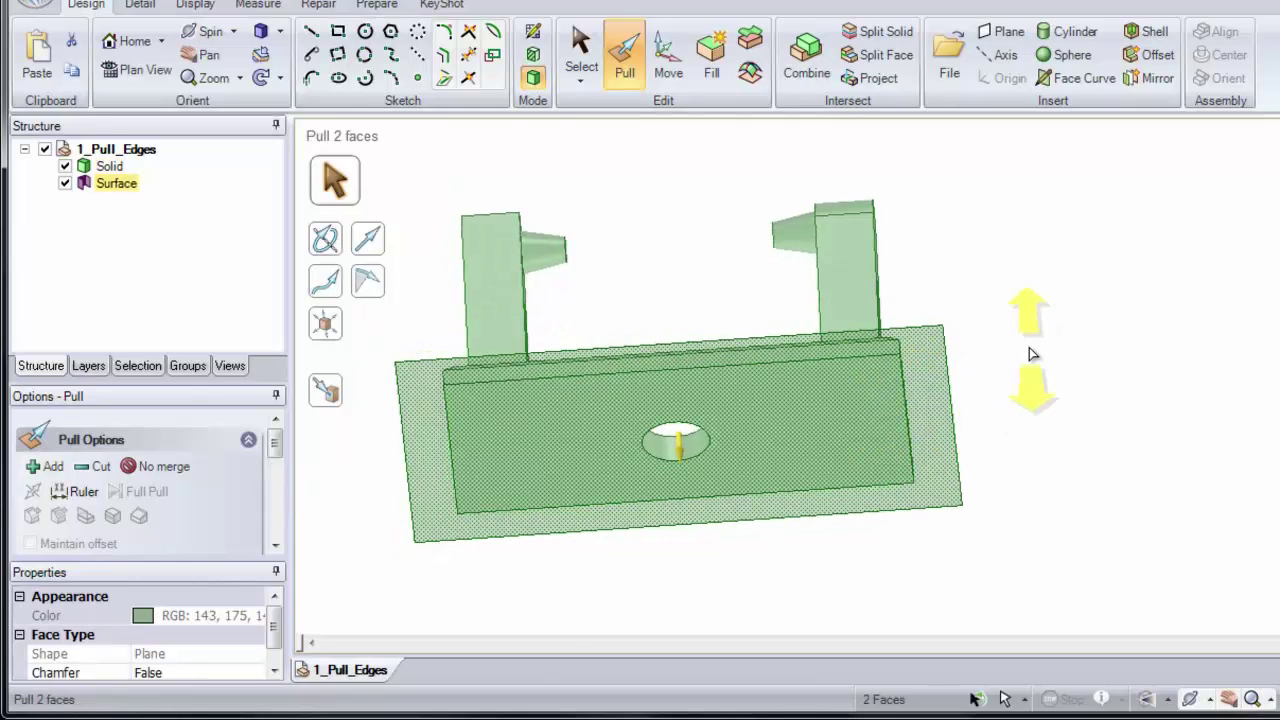
left_click_drag(1032, 390, 1032, 430)
type("20")
key("Return")
left_click(1032, 430)
middle_click_drag(1032, 430, 1095, 451)
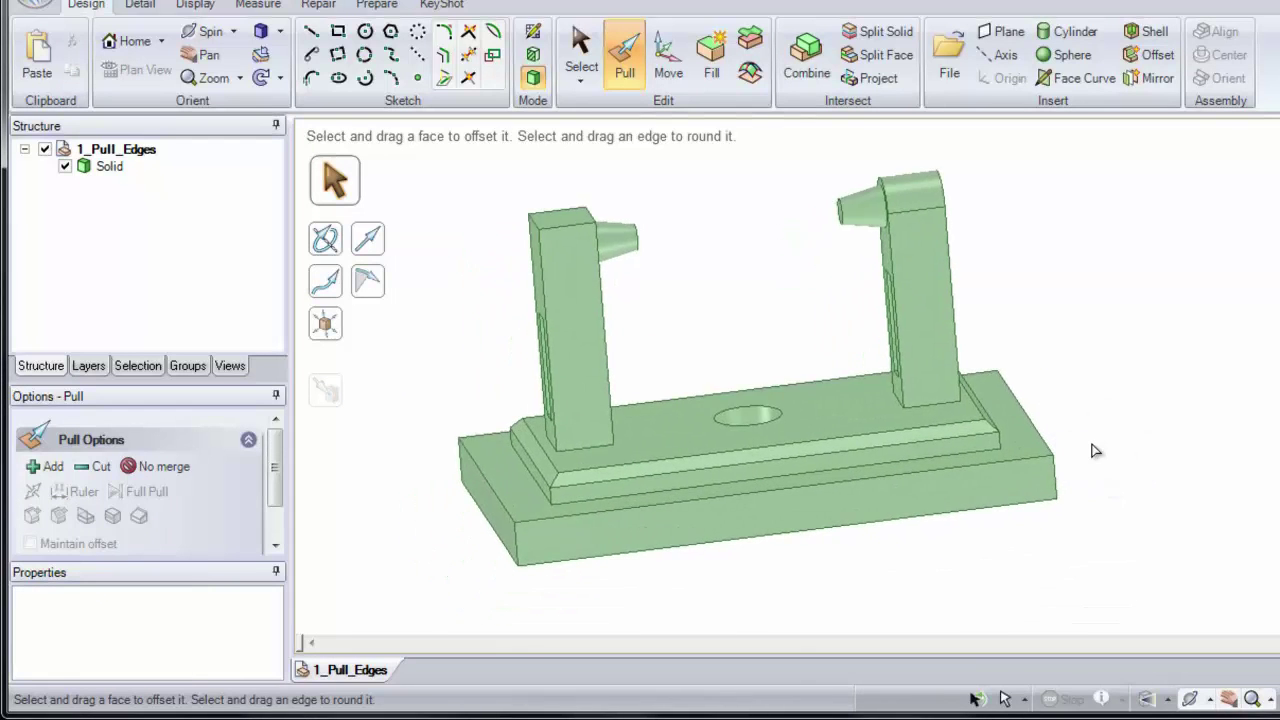
Select the loop of four edges where the left post meets the base plate.
middle_click_drag(540, 434, 557, 422)
middle_click_drag(557, 422, 540, 573, "shift")
middle_click_drag(669, 511, 674, 528)
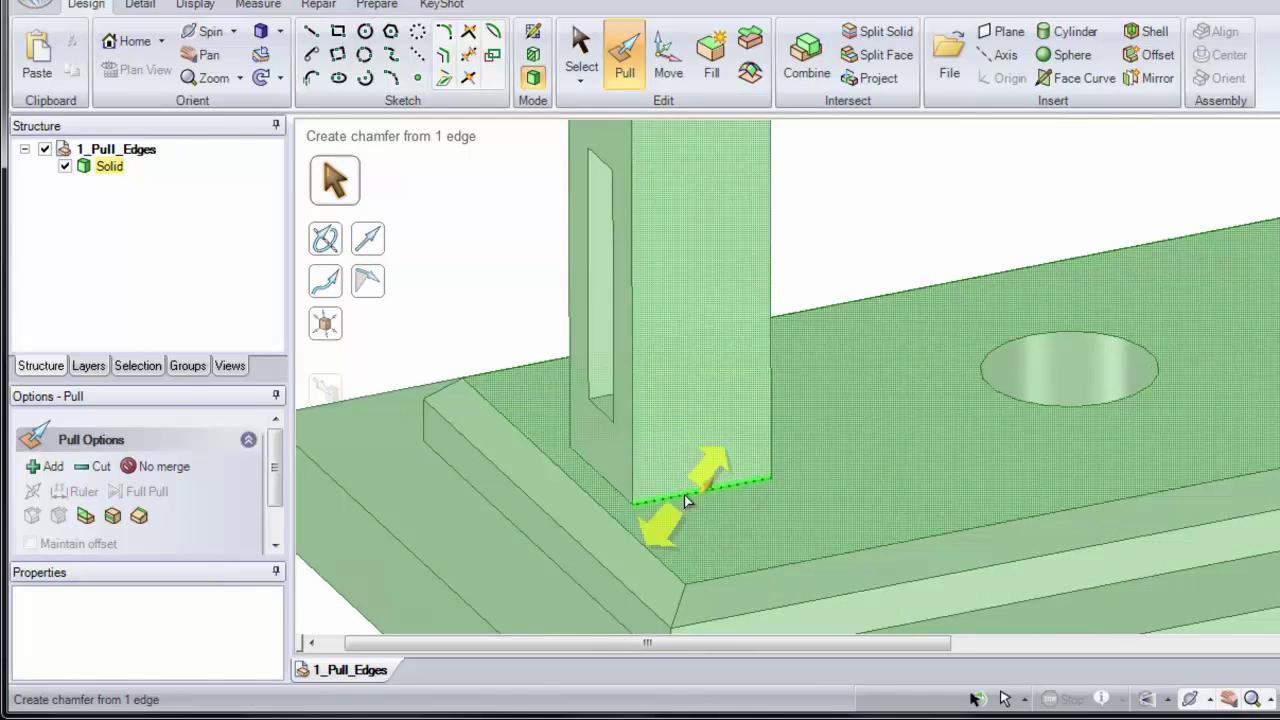
double_click(686, 492)
double_click(687, 491)
double_click(687, 491)
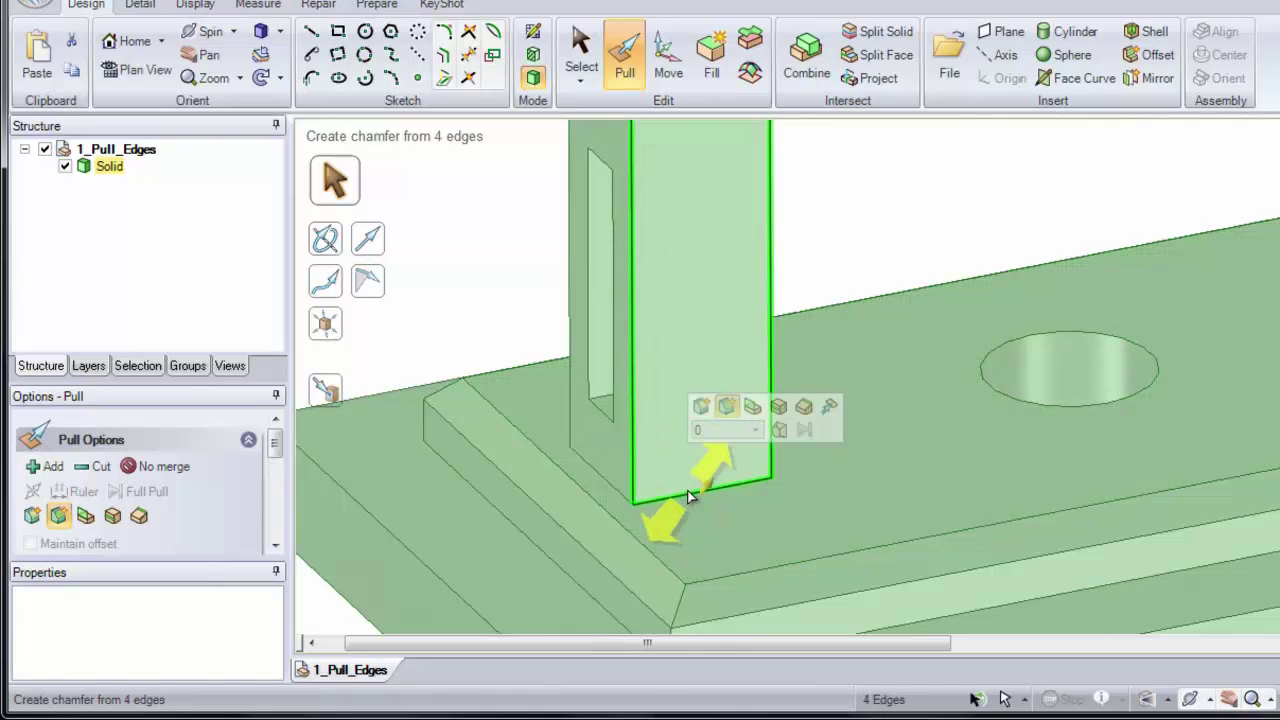
double_click(687, 490)
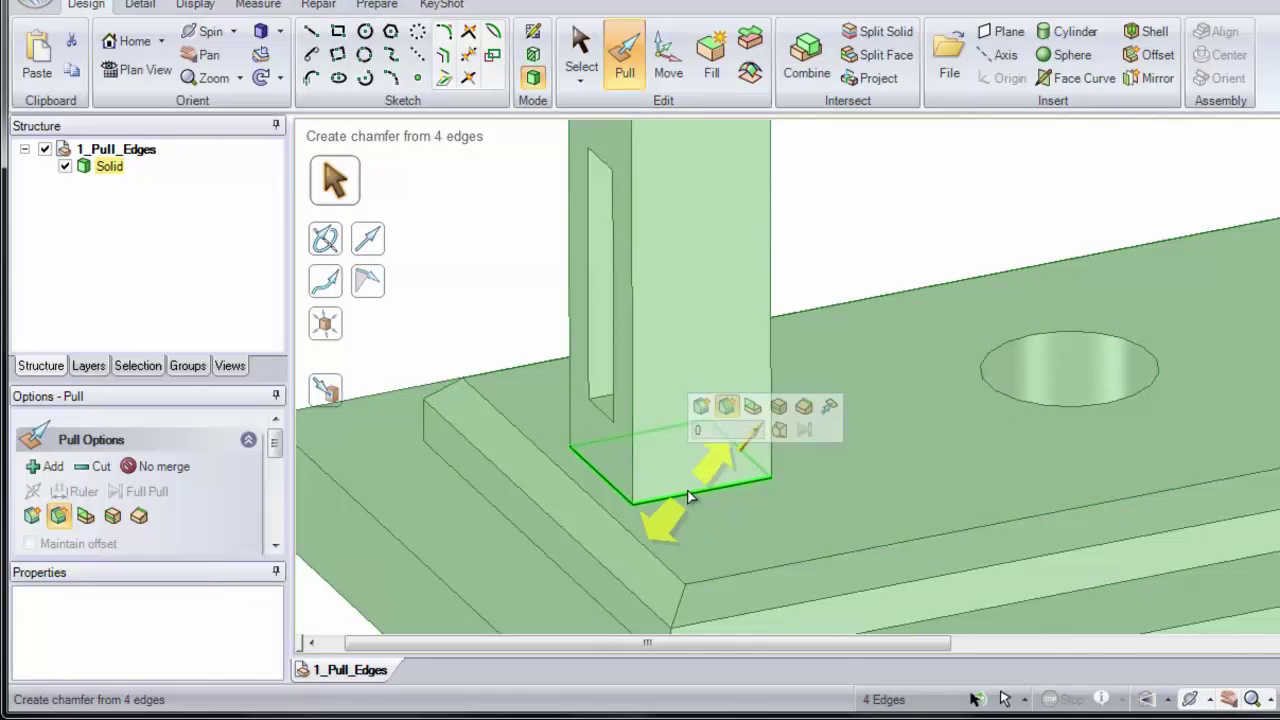
Extrude the four selected edges horizontally outward with Extrude Edge to form a surface around the foot of the left post.
left_click(725, 408)
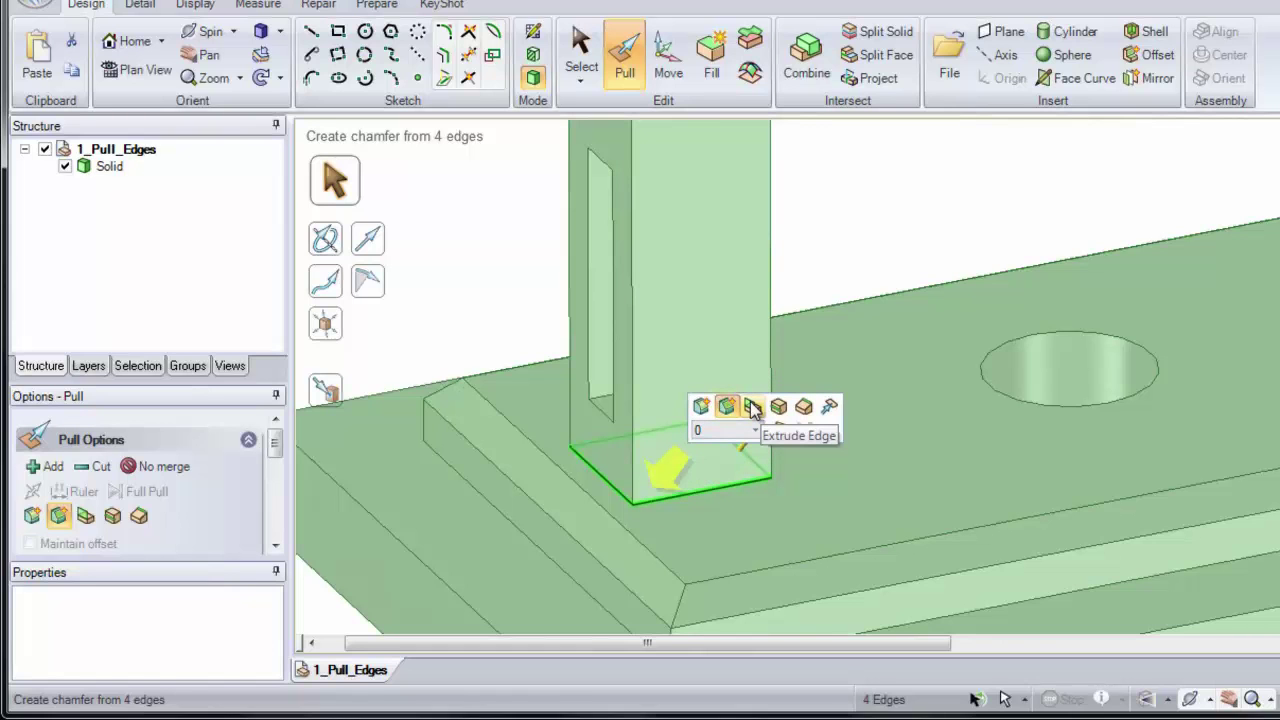
left_click(753, 408)
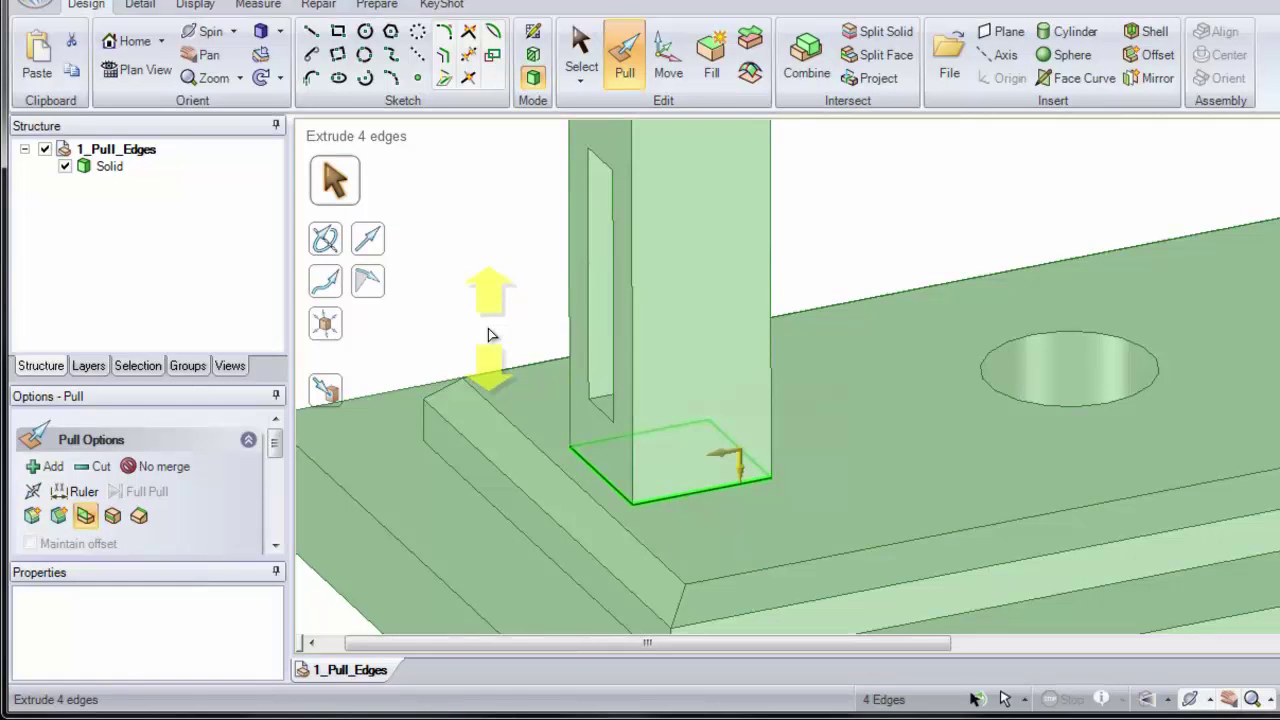
key("Tab")
key("Tab")
key("Tab")
key("Tab")
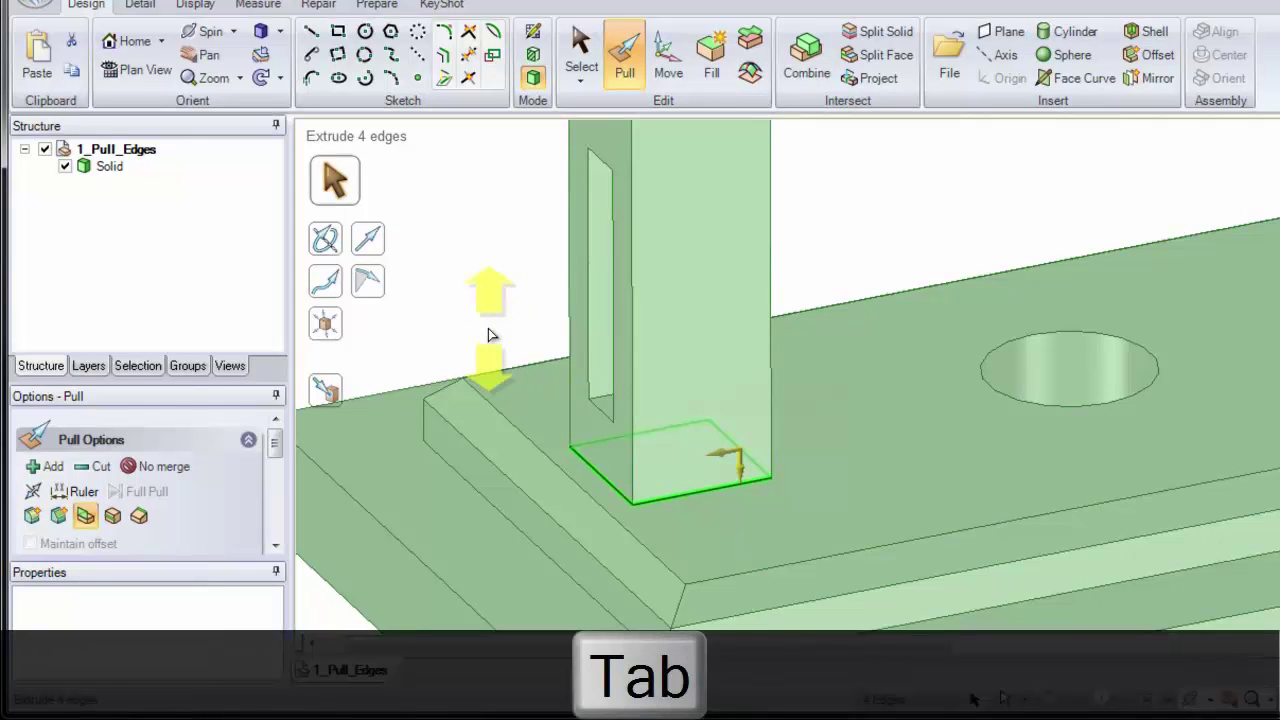
key("Tab")
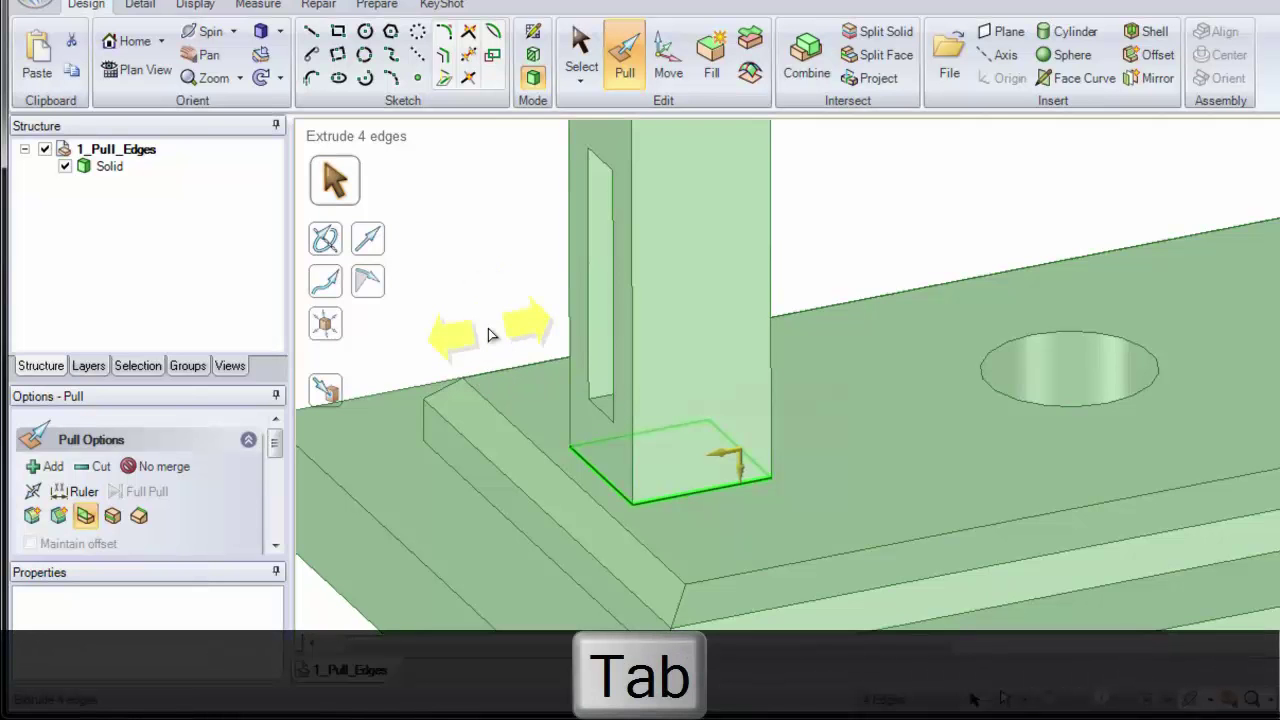
left_click_drag(491, 334, 503, 332)
left_click_drag(520, 323, 578, 295)
left_click(448, 274)
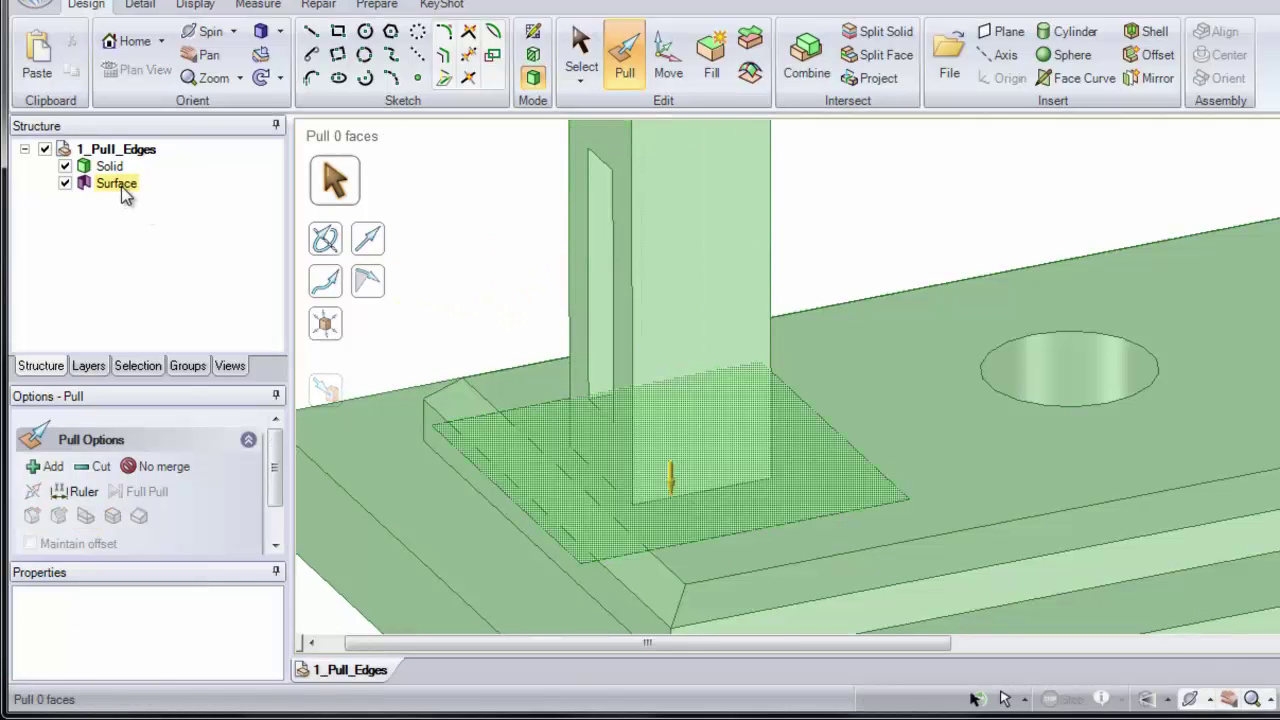
Check the new surface body in the structure tree and undo the edge extrusion.
left_click(121, 186)
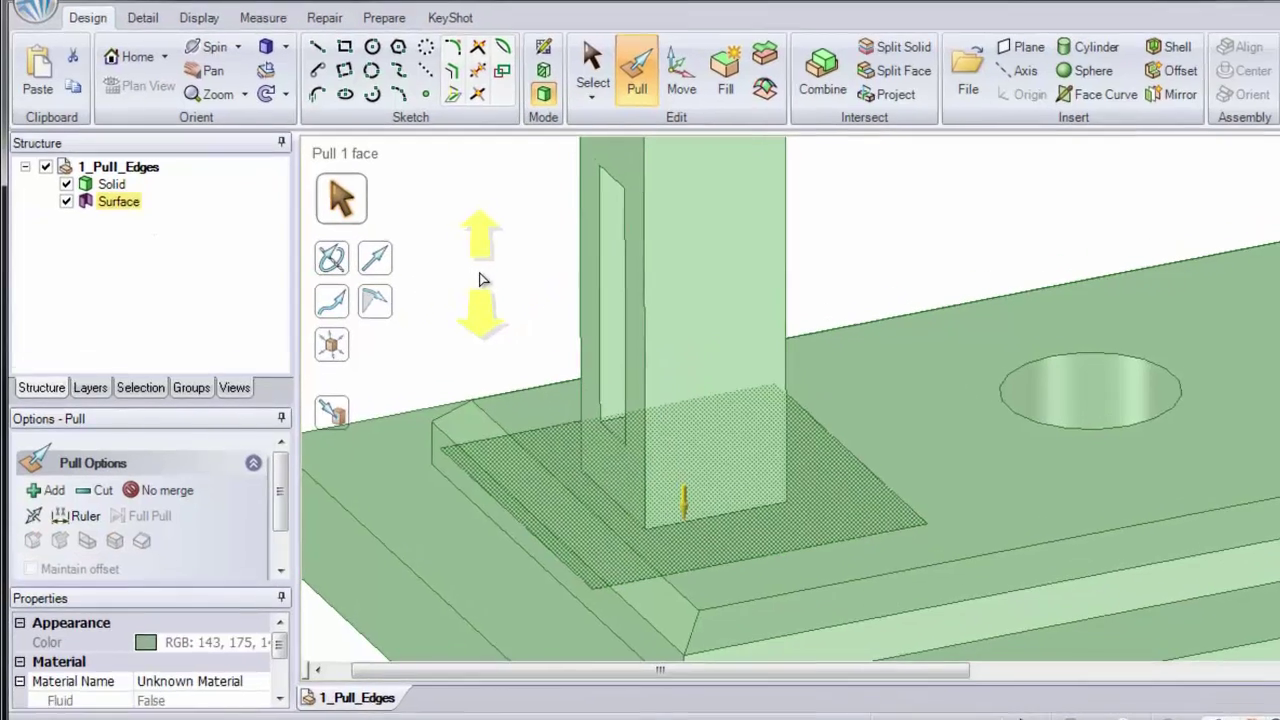
left_click(473, 262)
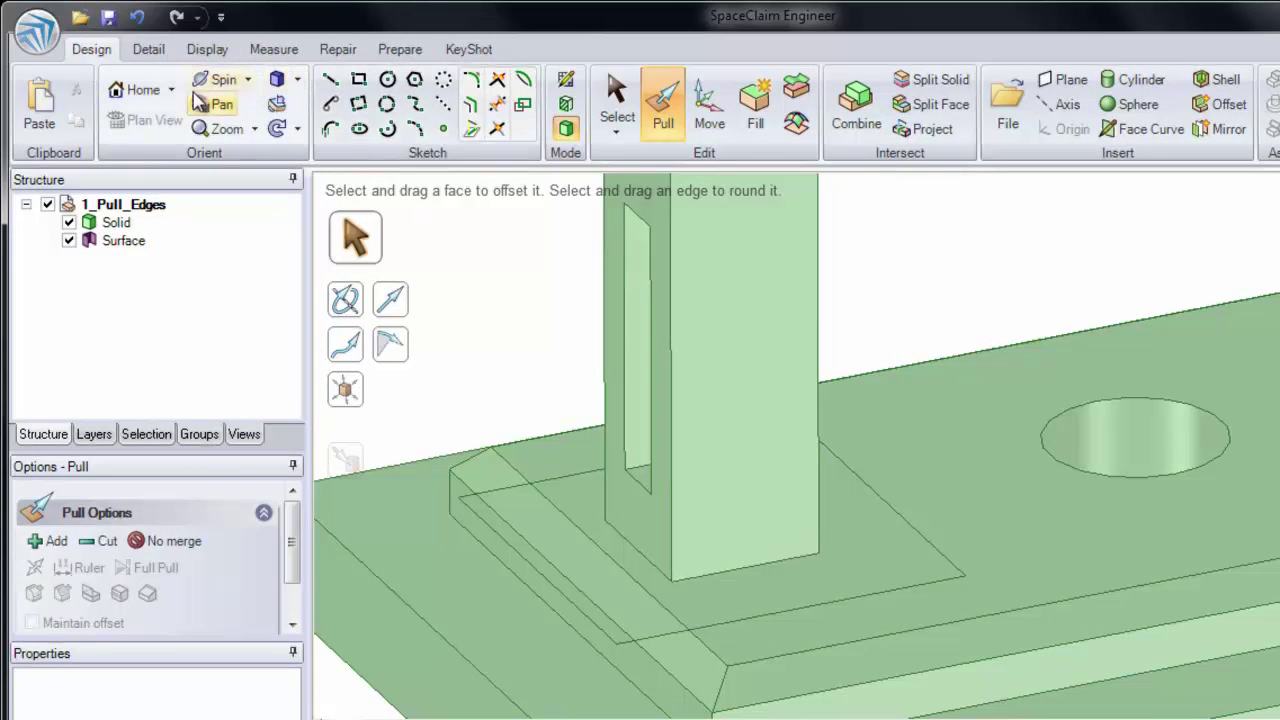
left_click(141, 19)
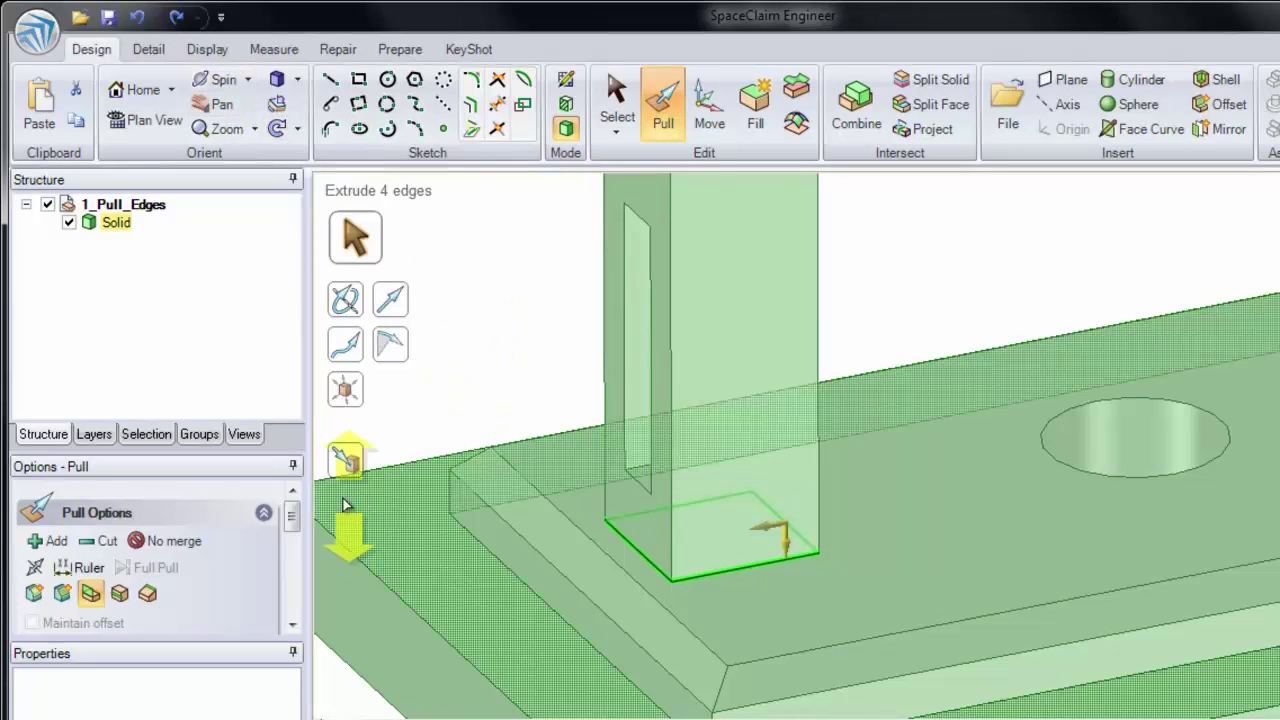
Copy the left post's bottom edges outward by 10 mm across the base plate's top face.
left_click(120, 594)
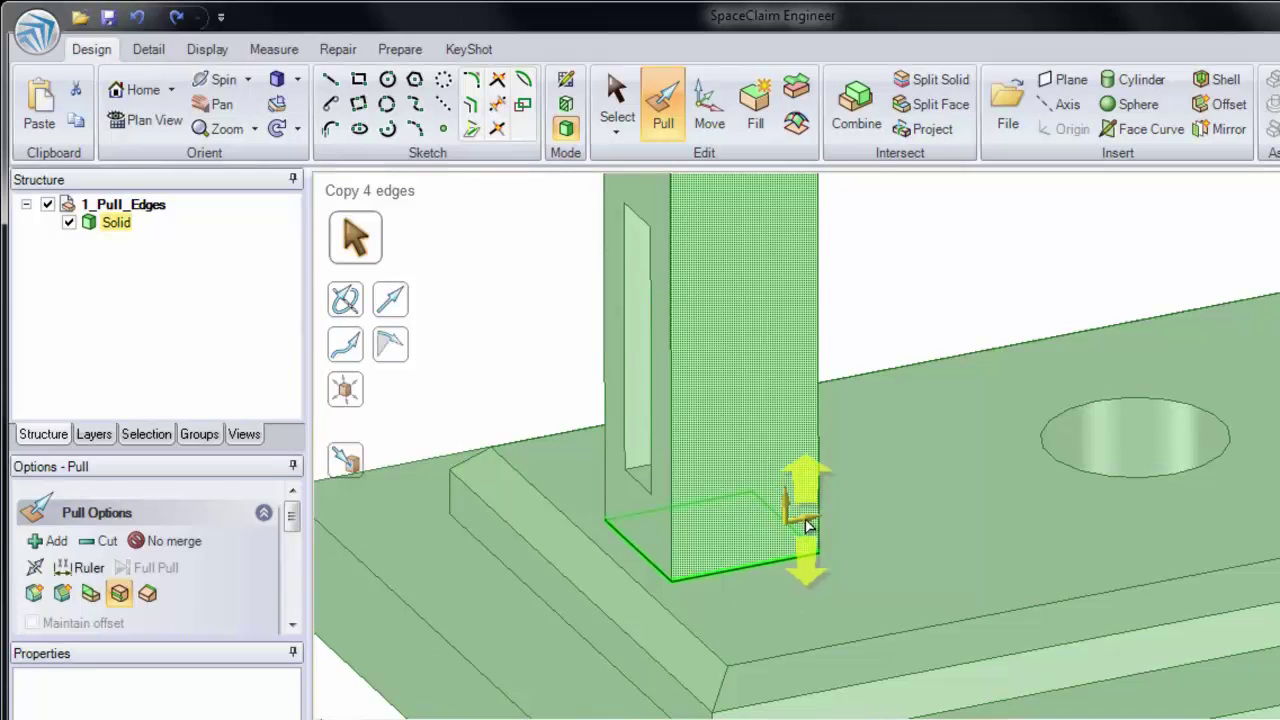
left_click_drag(813, 523, 844, 453)
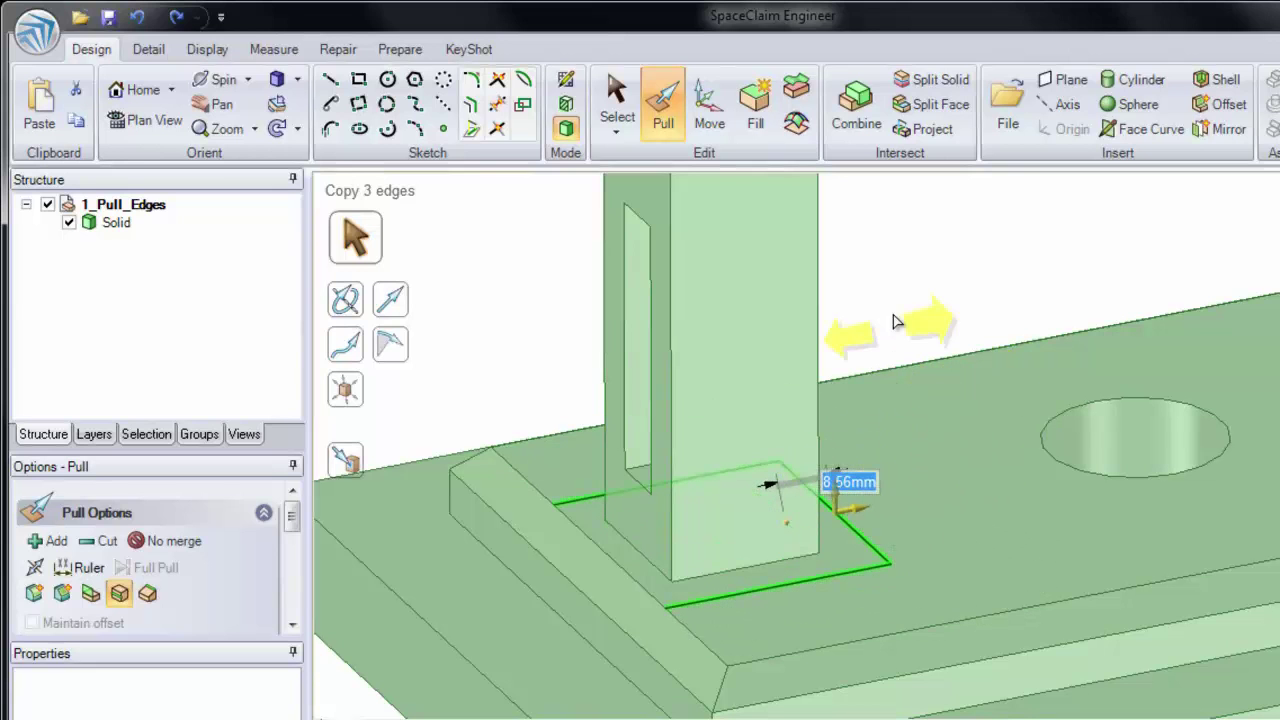
type("10")
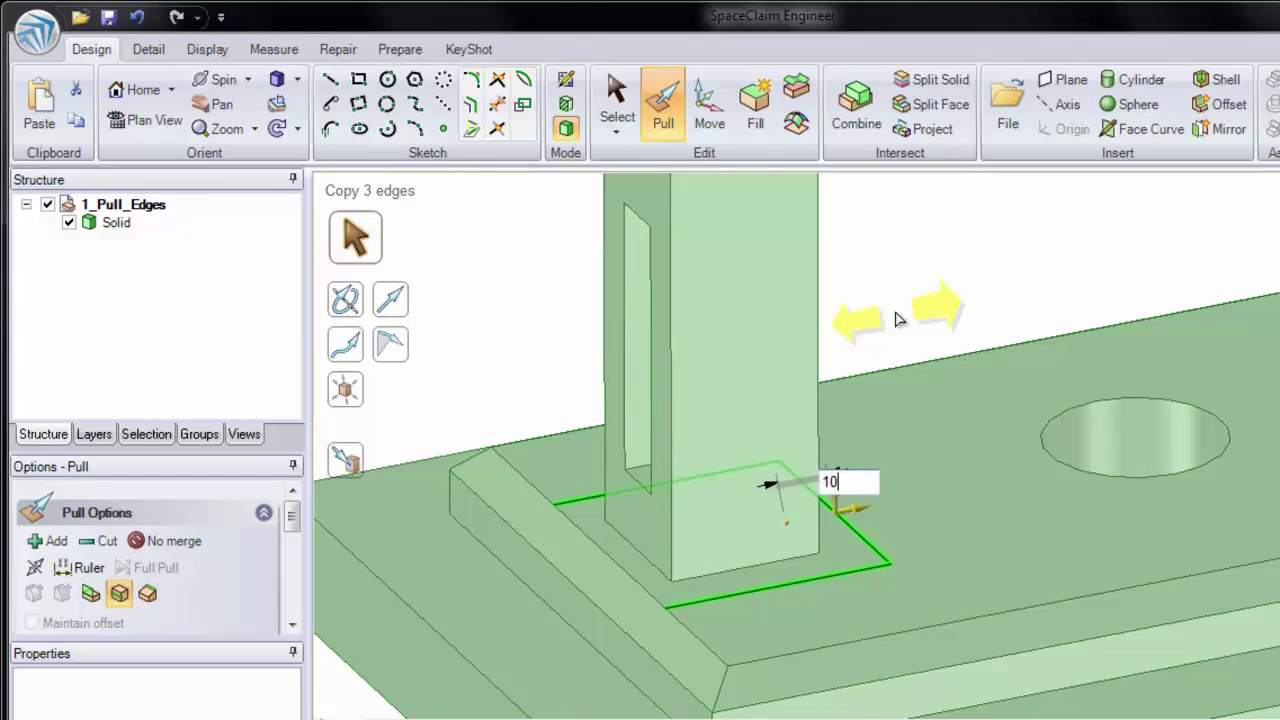
key("Return")
left_click(896, 315)
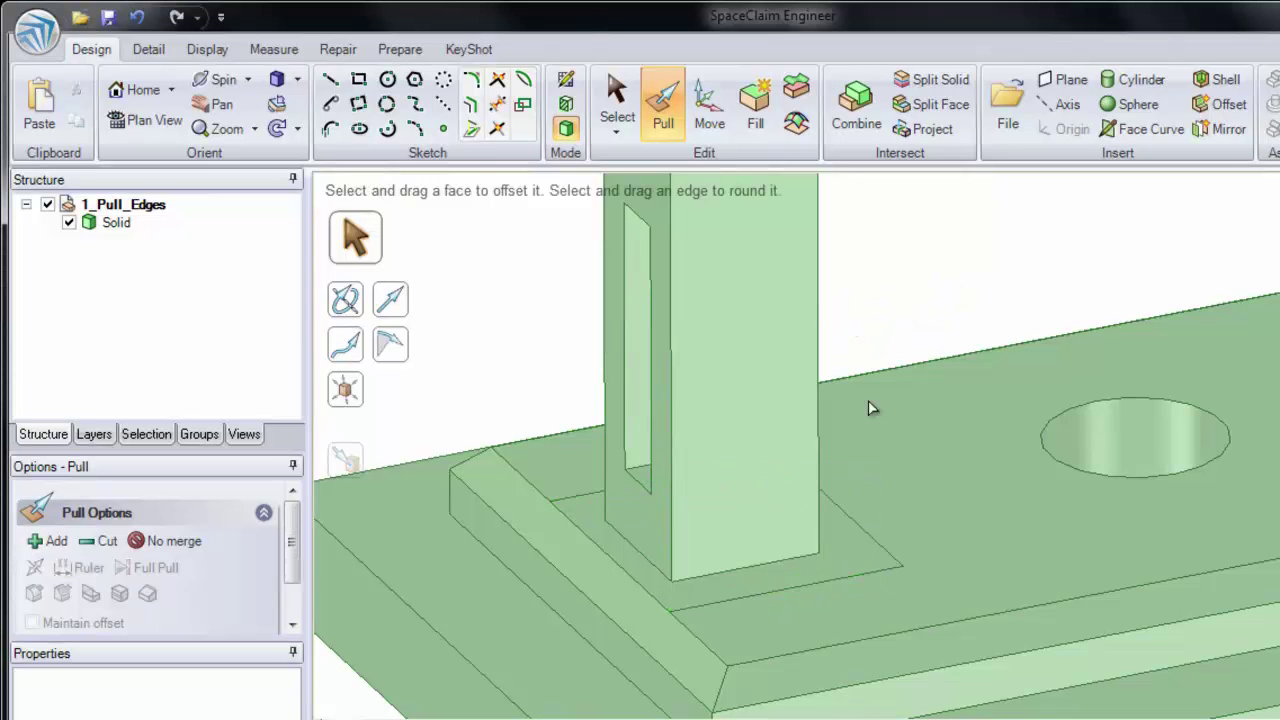
Examine how the copied edges divide the base plate's top face around the left post.
left_click(845, 565)
middle_click_drag(845, 563, 848, 588, "shift")
middle_click_drag(848, 588, 867, 548, "ctrl")
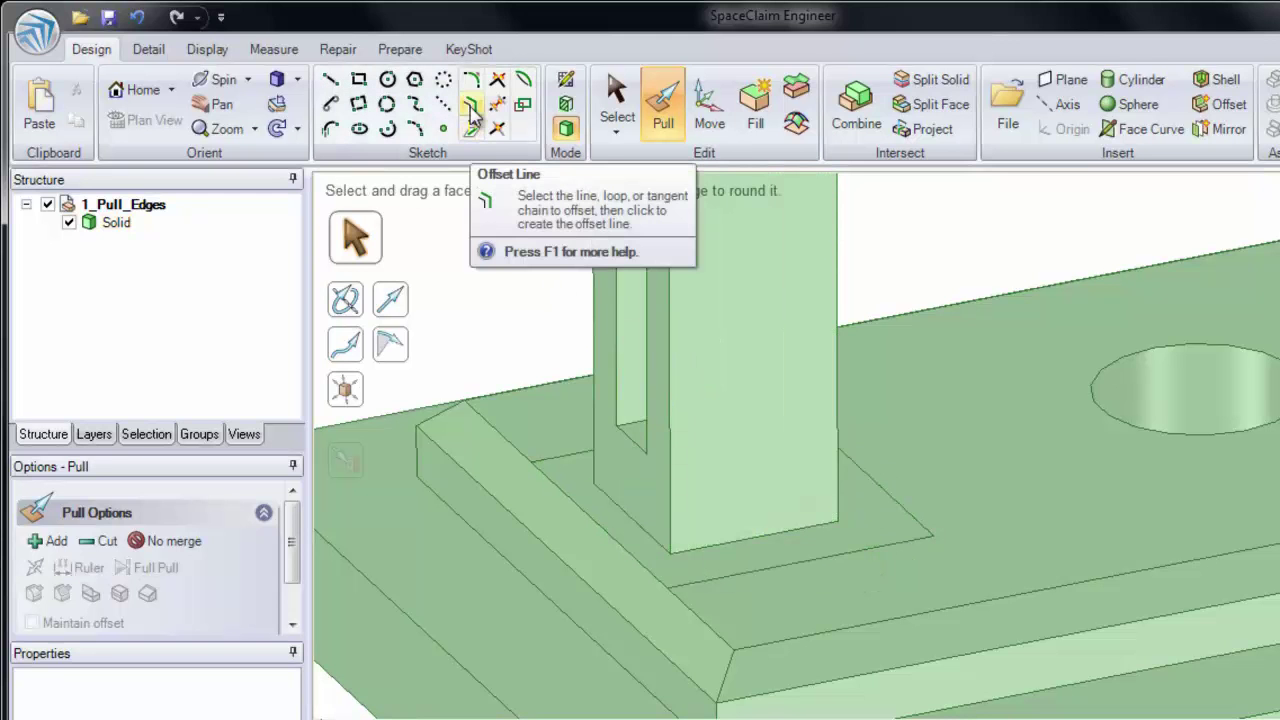
left_click(557, 457)
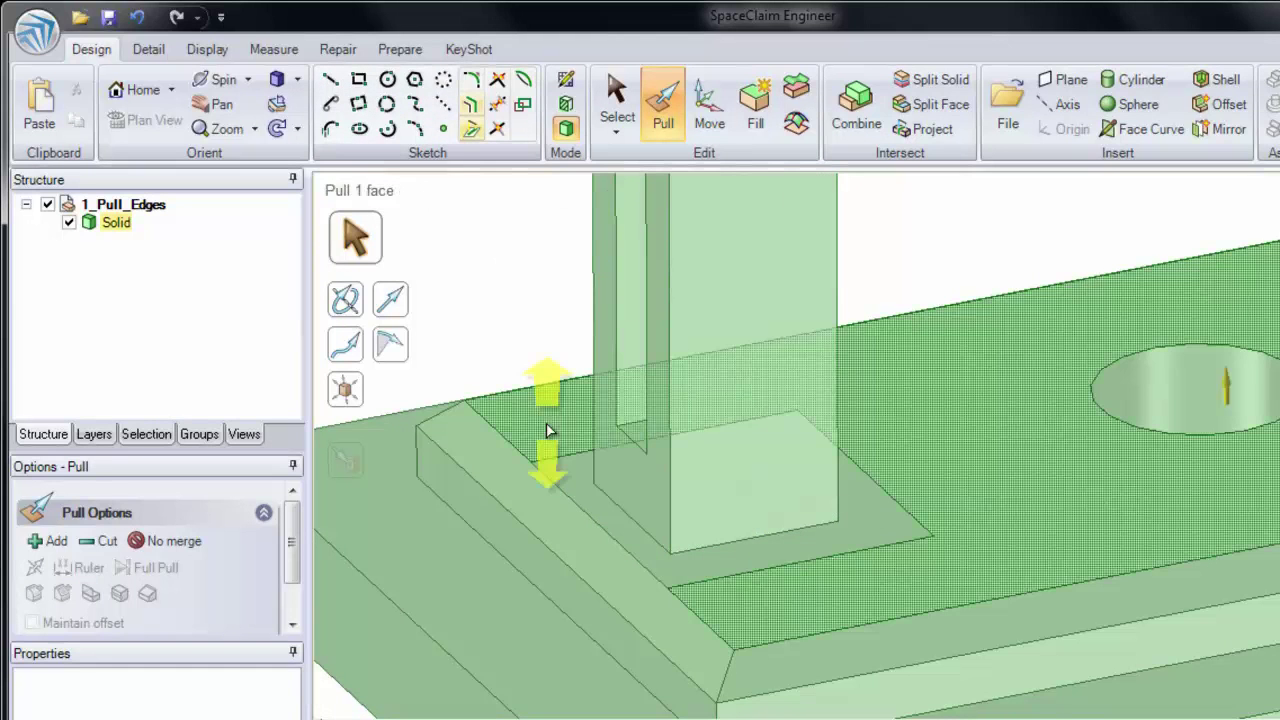
scroll(559, 470, "up", 3)
left_click(561, 427)
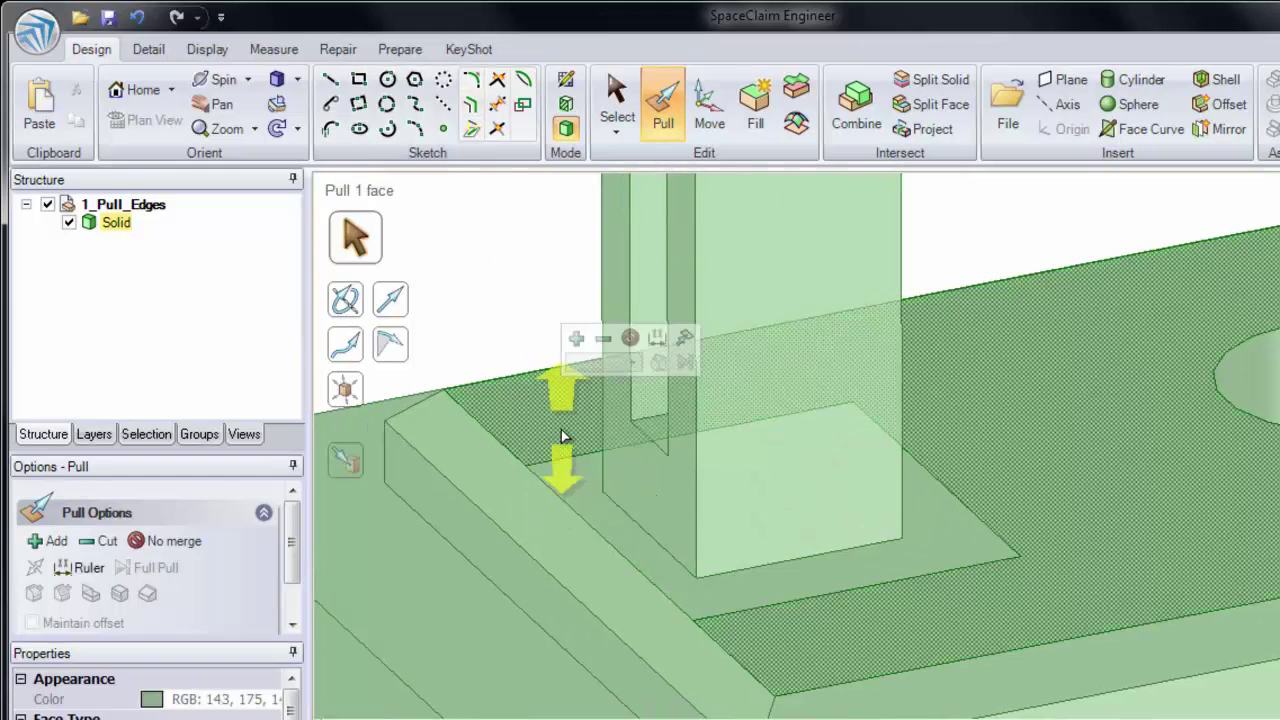
left_click(577, 480)
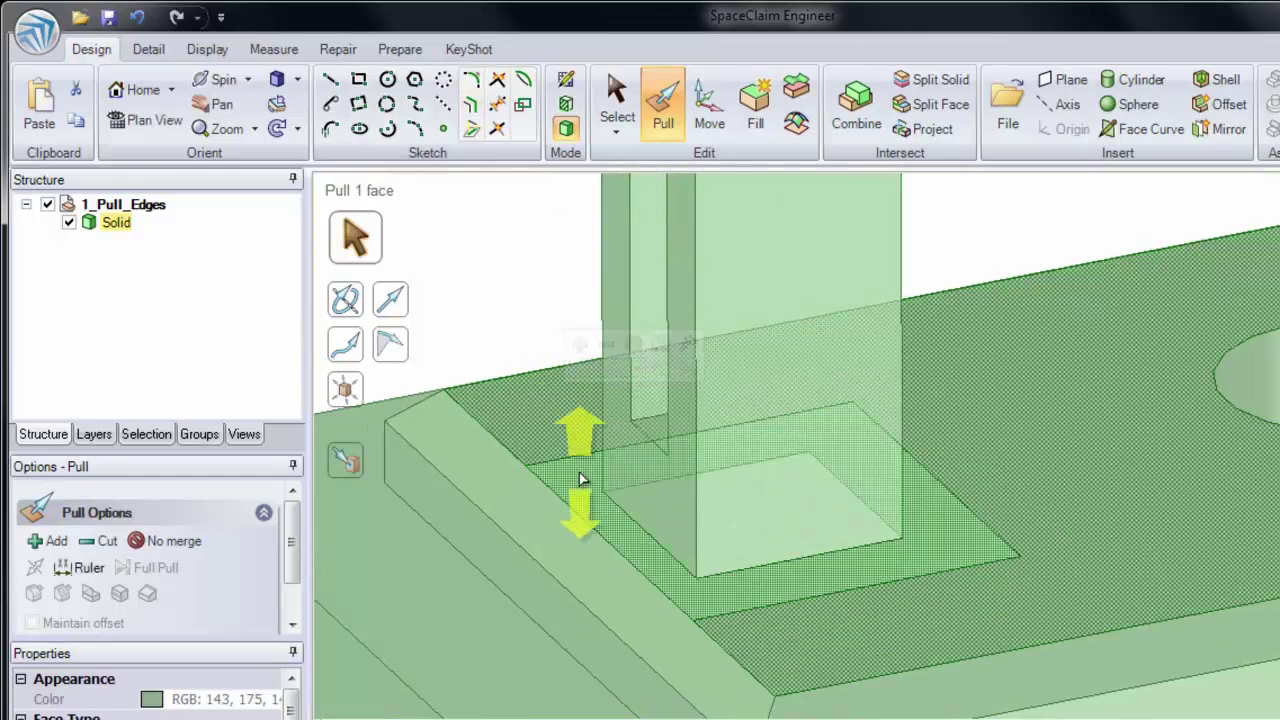
Try to pull the divided face around the left post upward on its own.
left_click(580, 478)
middle_click_drag(580, 477, 613, 431, "shift")
mouse_move(614, 443)
left_mouse_down()
mouse_move(620, 427)
mouse_move(585, 500)
mouse_move(601, 411)
left_mouse_up()
key("Escape")
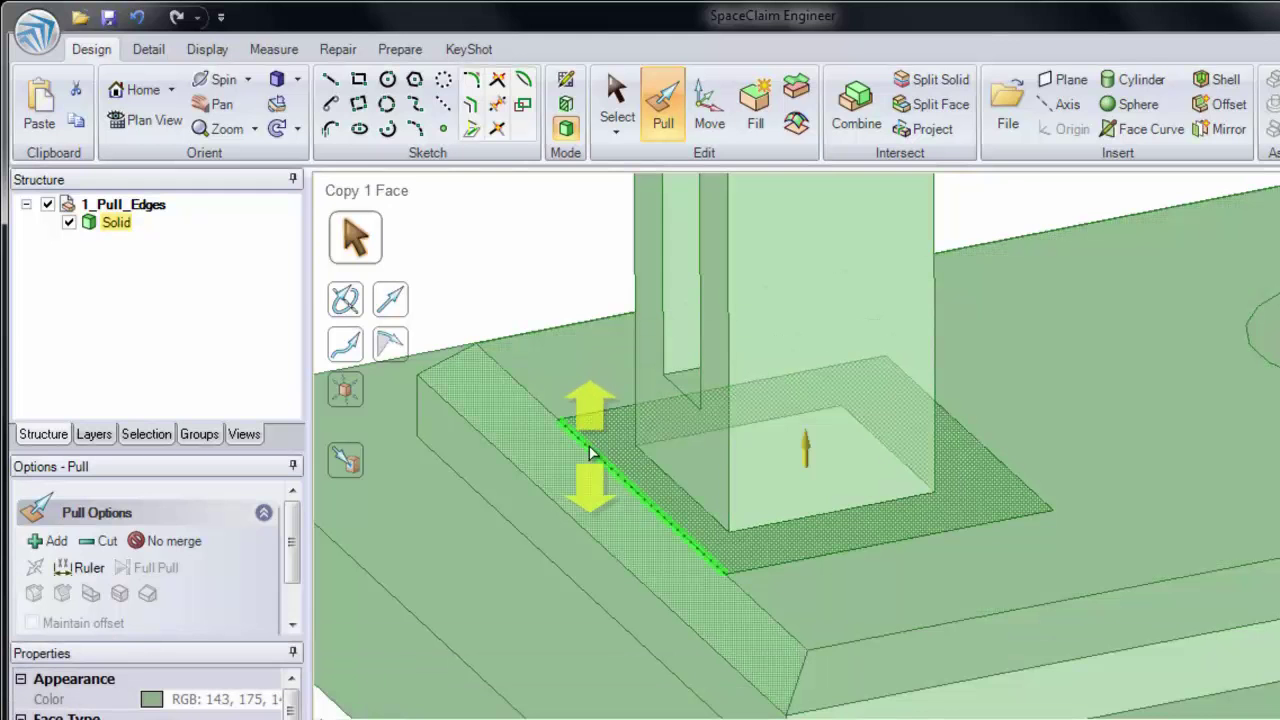
Pull the face around the left post upward by 5 mm together with its edge shared with the chamfer.
left_click(589, 449)
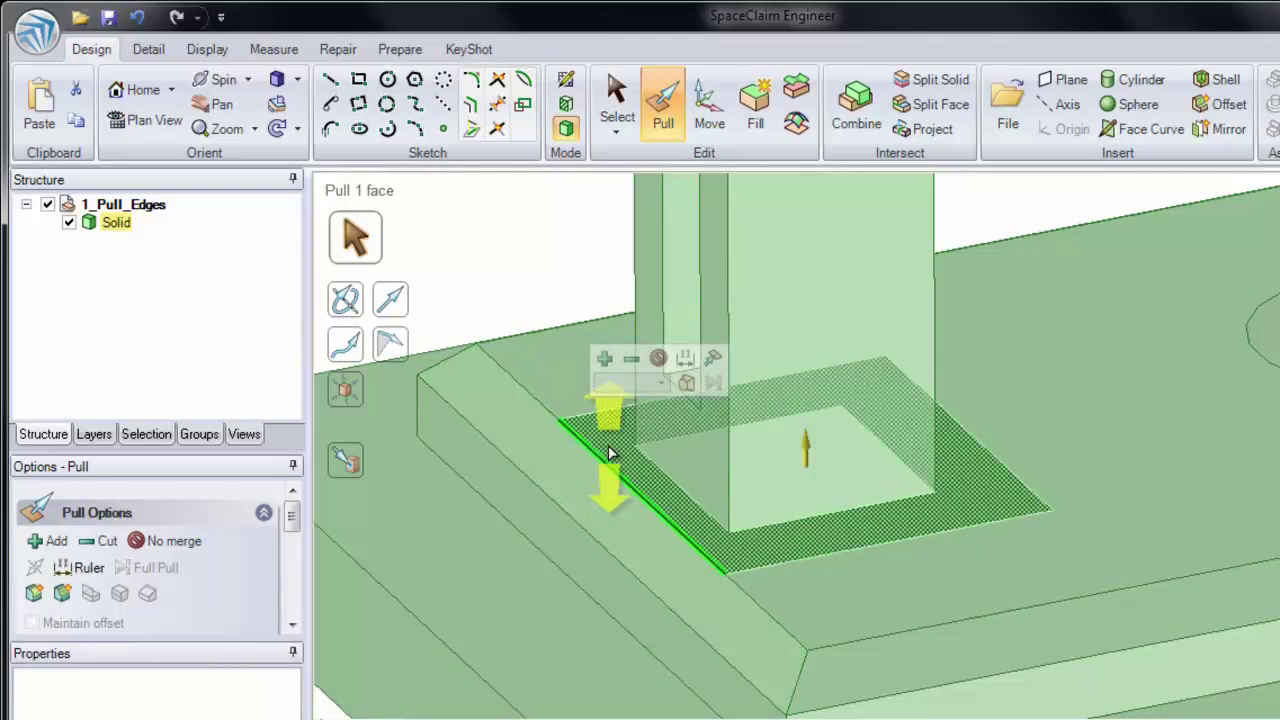
left_click_drag(612, 449, 606, 400)
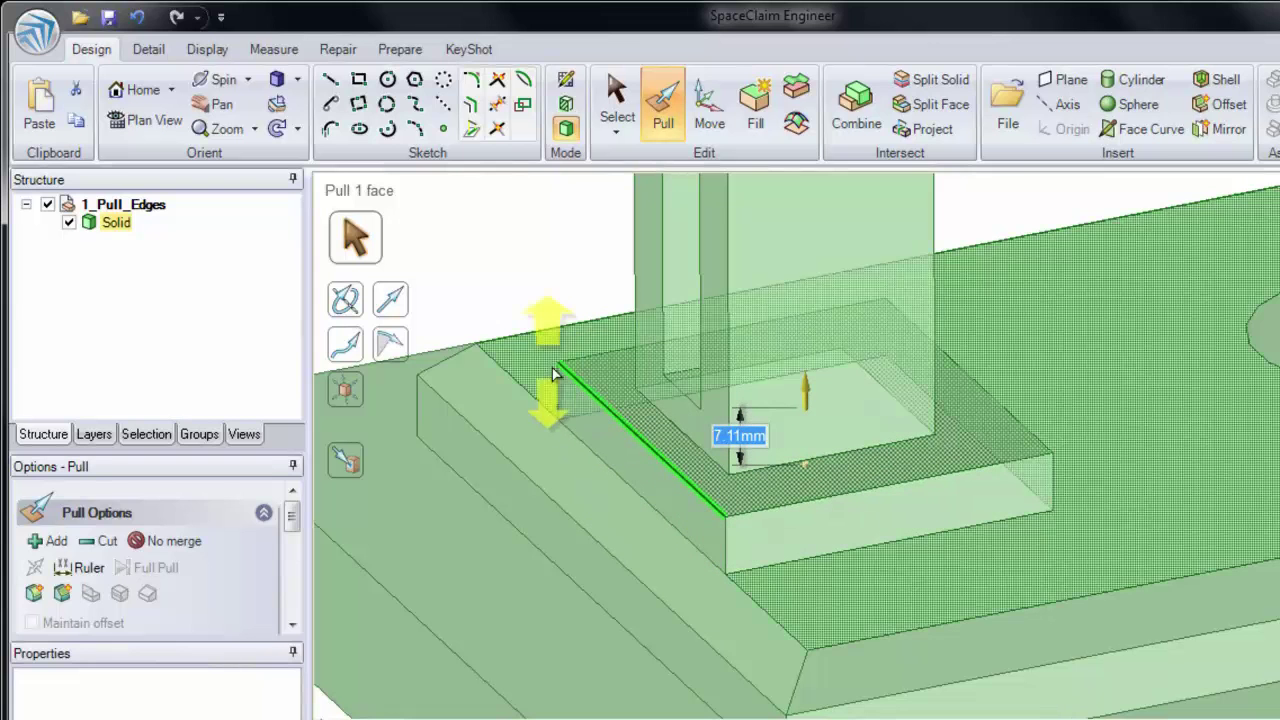
type("5")
key("Return")
left_click(510, 305)
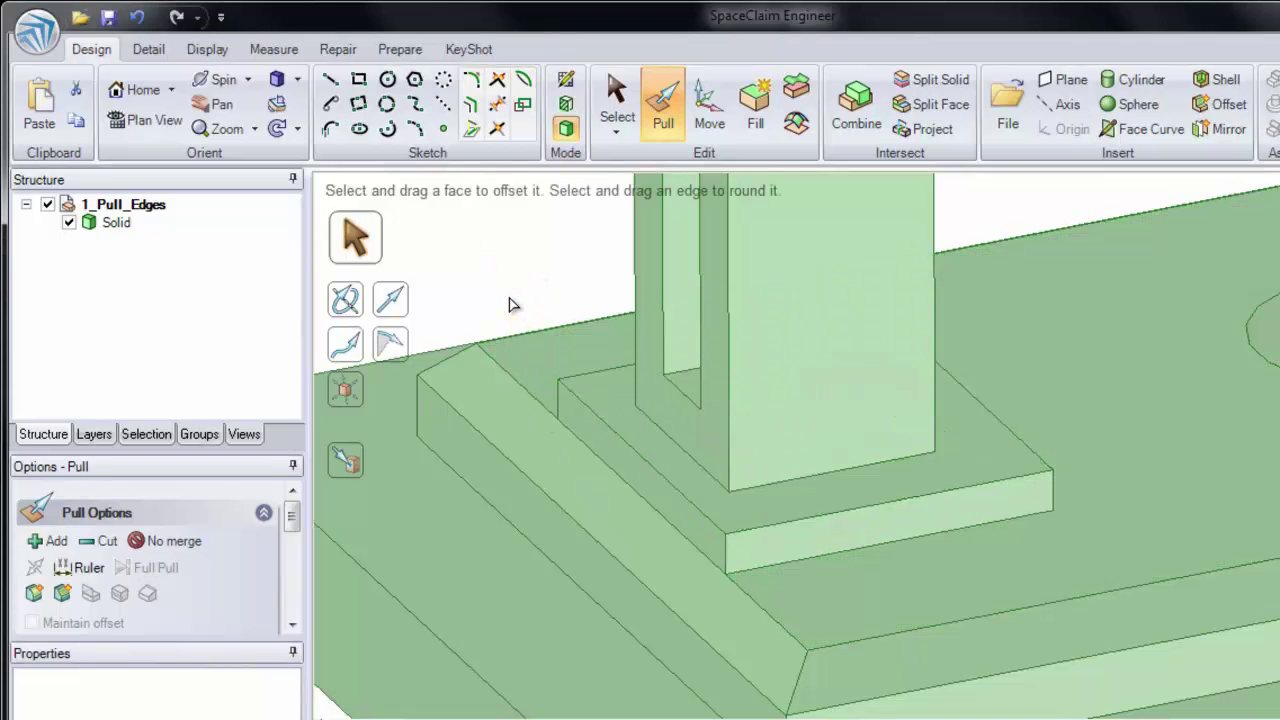
Try to pull the chamfer face along the base plate's left end as a chamfer.
left_click(557, 491)
middle_click_drag(557, 491, 667, 433, "shift")
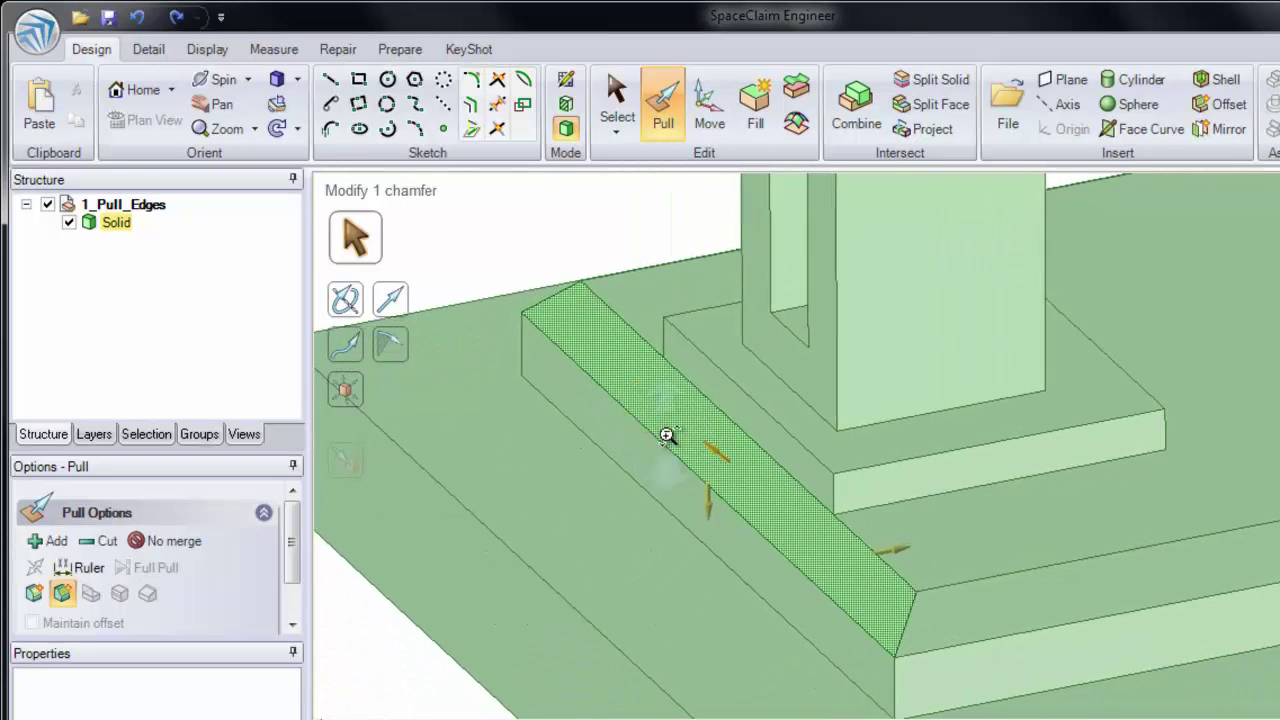
scroll(667, 433, "up", 2)
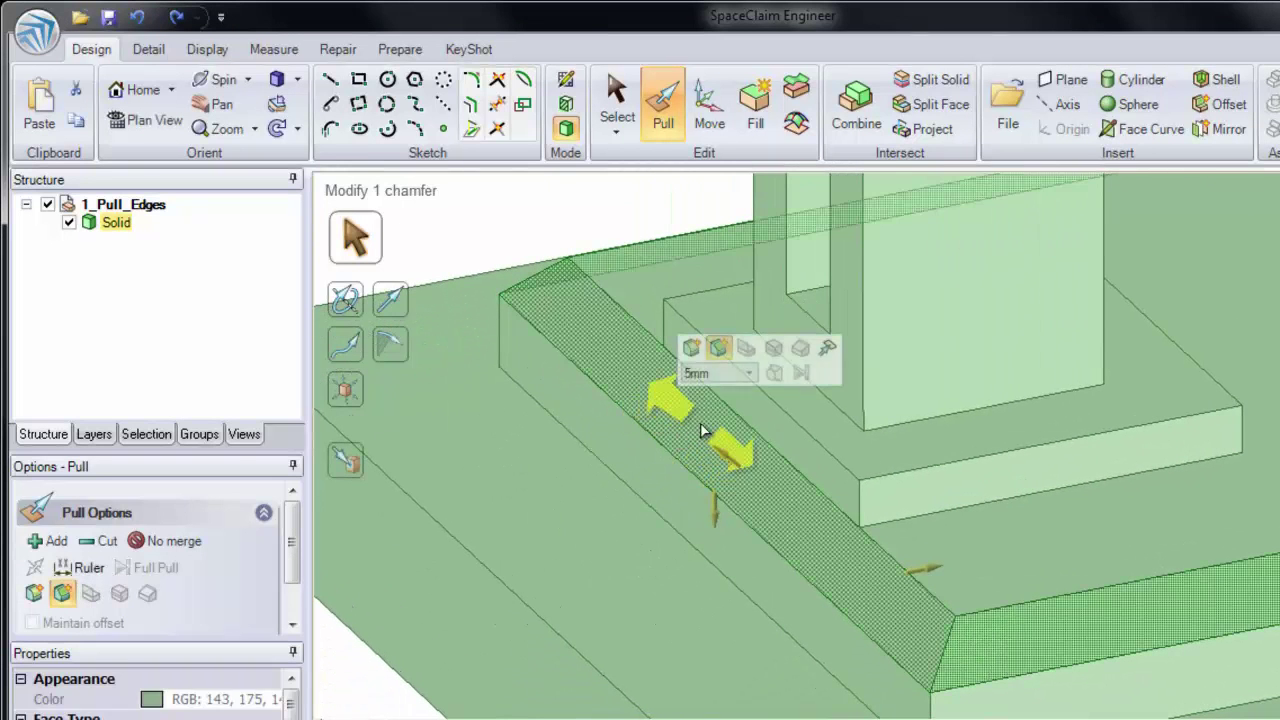
left_click_drag(754, 482, 705, 385)
left_click(622, 330)
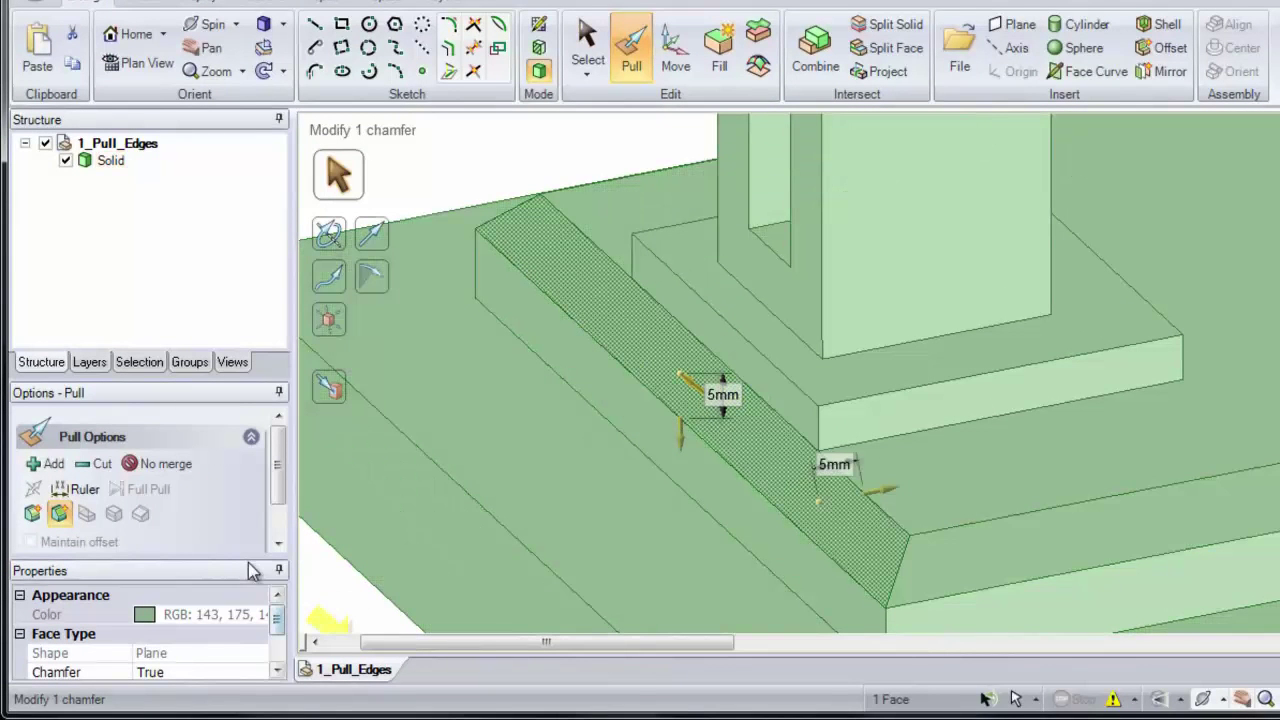
Set the Chamfer property of the selected chamfer face to False.
left_click_drag(246, 558, 244, 499)
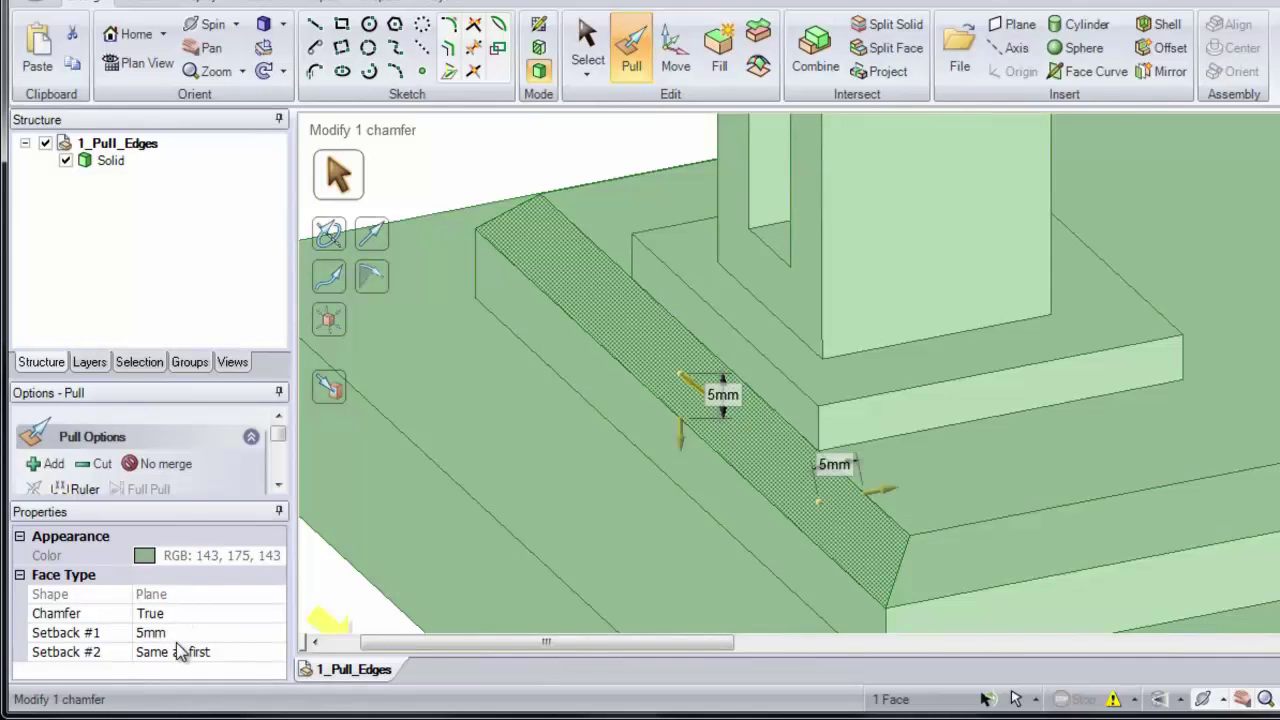
left_click(213, 613)
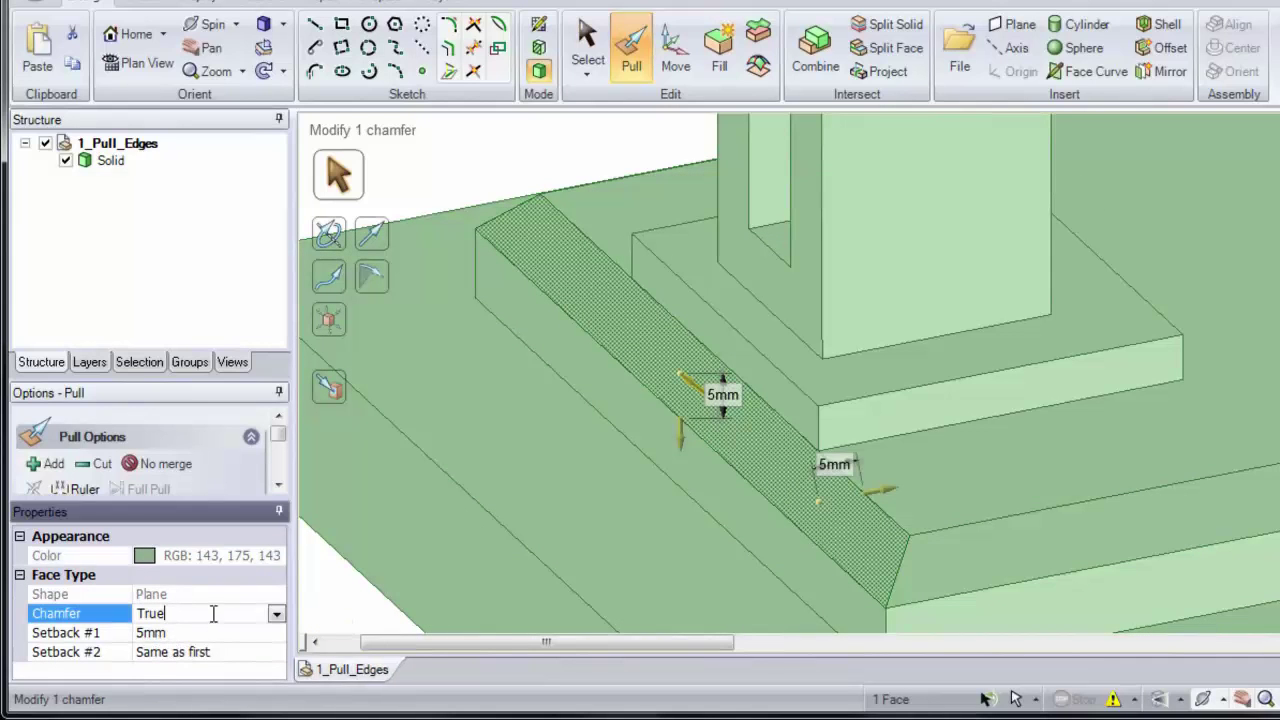
left_click(276, 616)
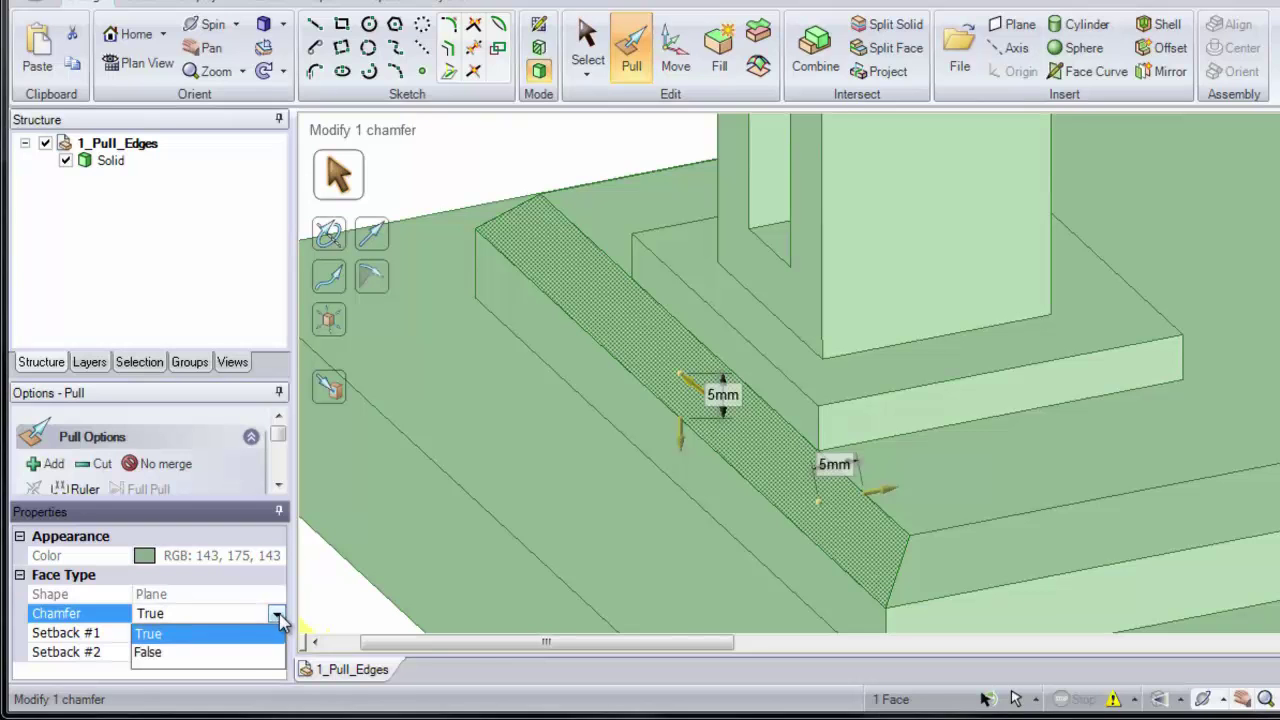
left_click(229, 652)
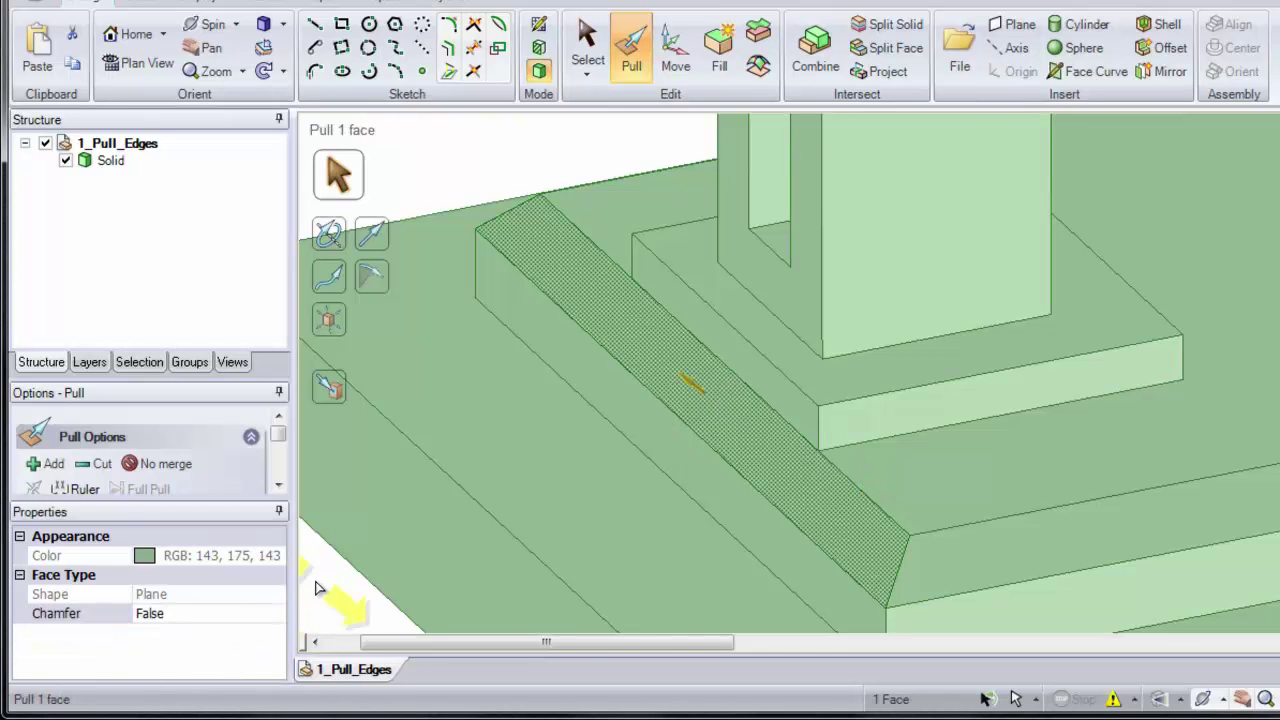
Pull the former chamfer face outward as an ordinary face and clear the selection.
mouse_move(660, 371)
left_mouse_down()
mouse_move(684, 405)
mouse_move(634, 329)
mouse_move(670, 385)
left_mouse_up()
key("Escape")
key("Escape")
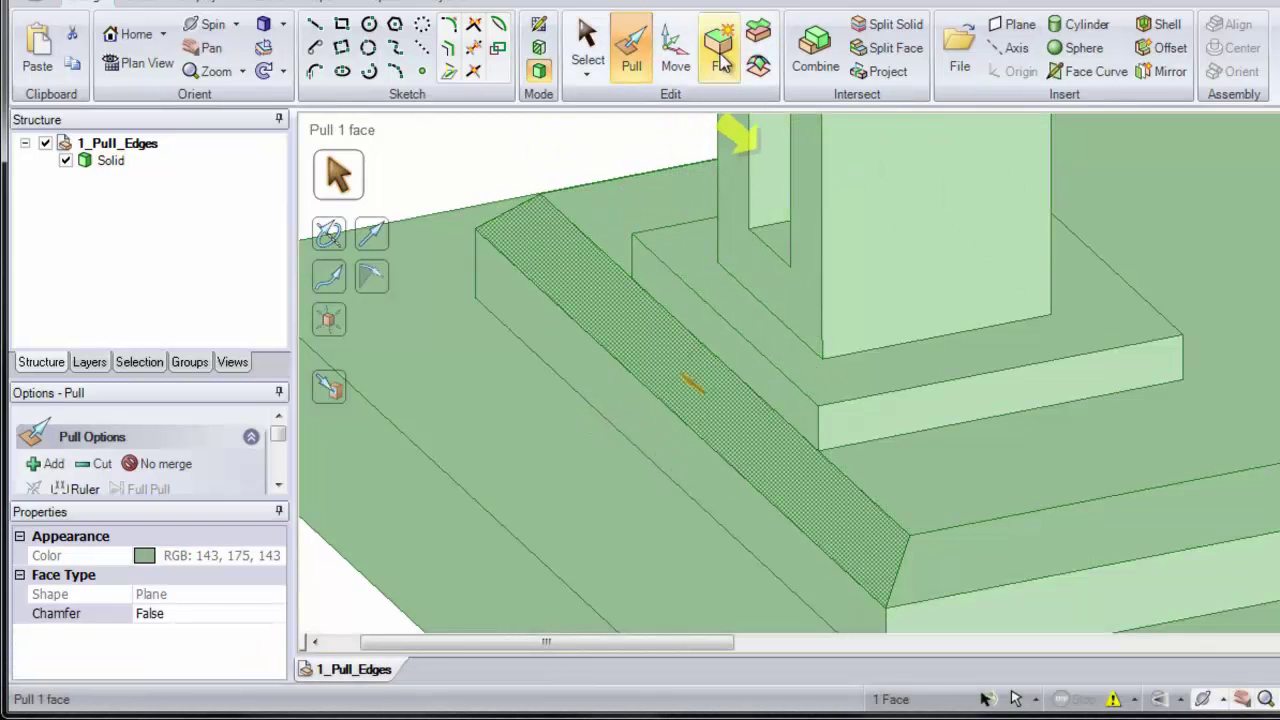
triple_click(800, 472)
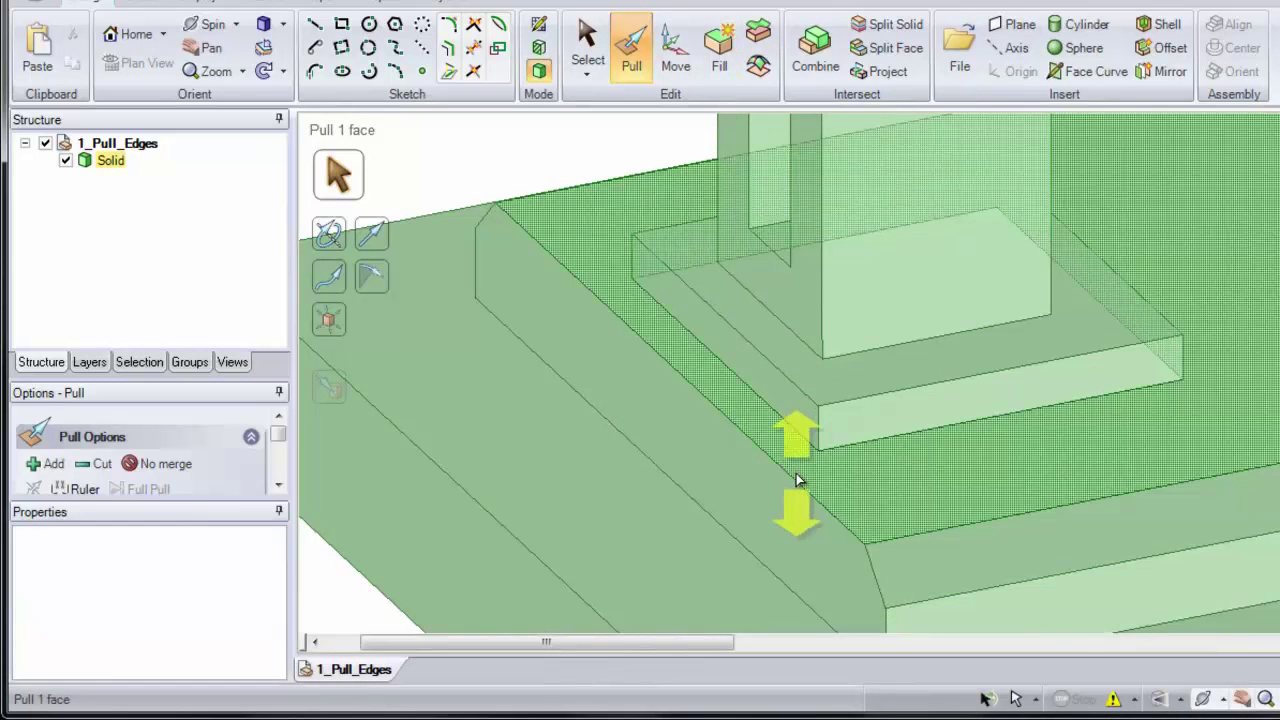
Select the two opposite bottom edges of the right post, on its sides facing along the base's length, and set Pull to pivot edges.
scroll(797, 480, "down", 5)
left_click(722, 390)
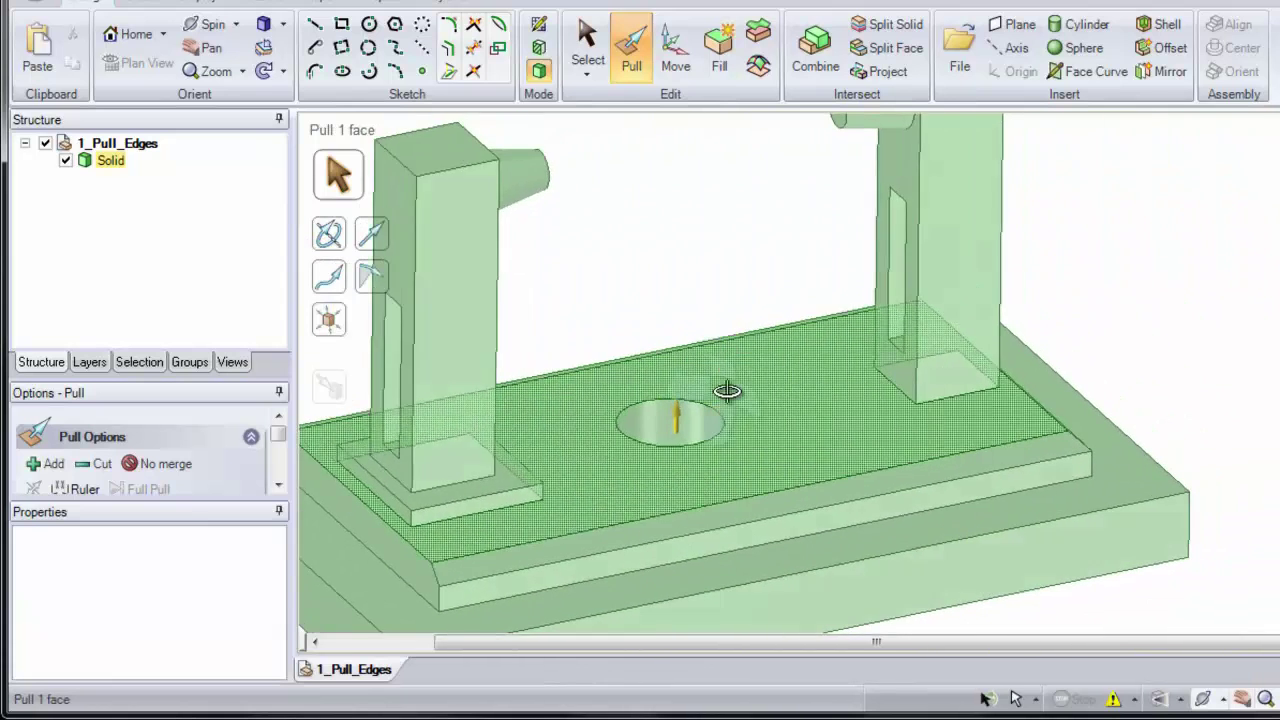
left_click(906, 357)
scroll(889, 414, "up", 3)
left_click(872, 375)
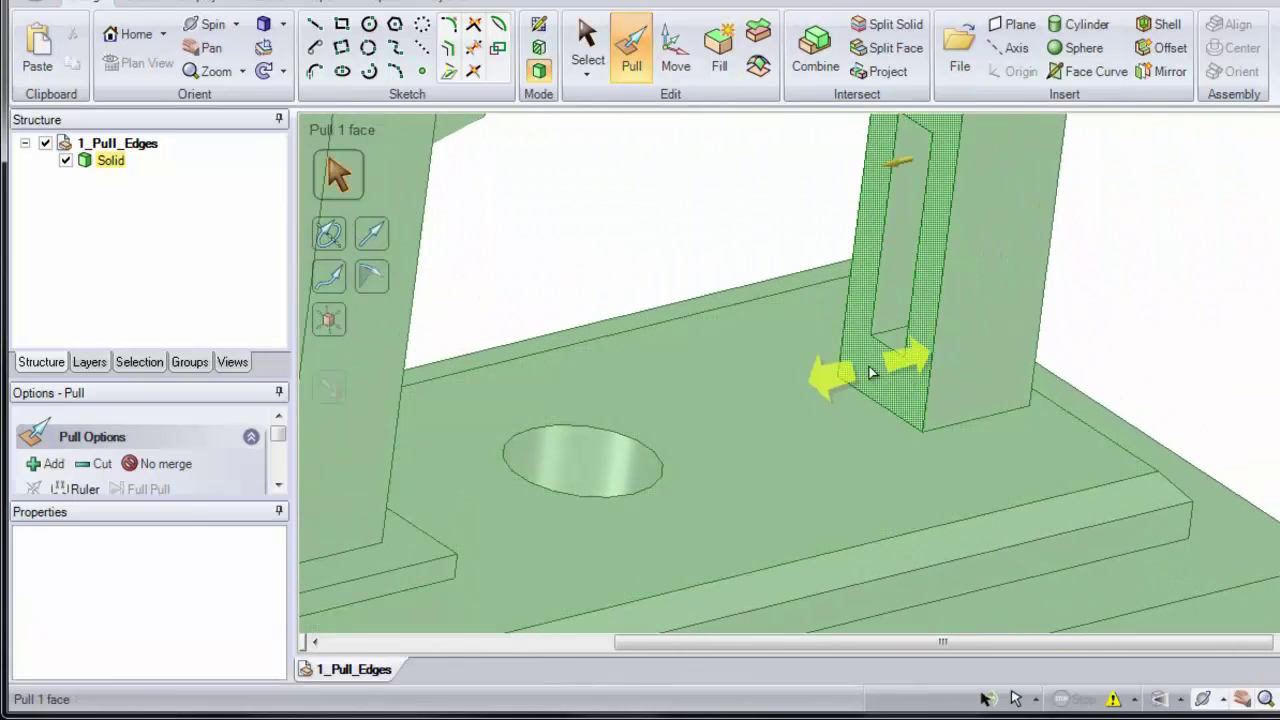
left_click(950, 422)
left_click(957, 428)
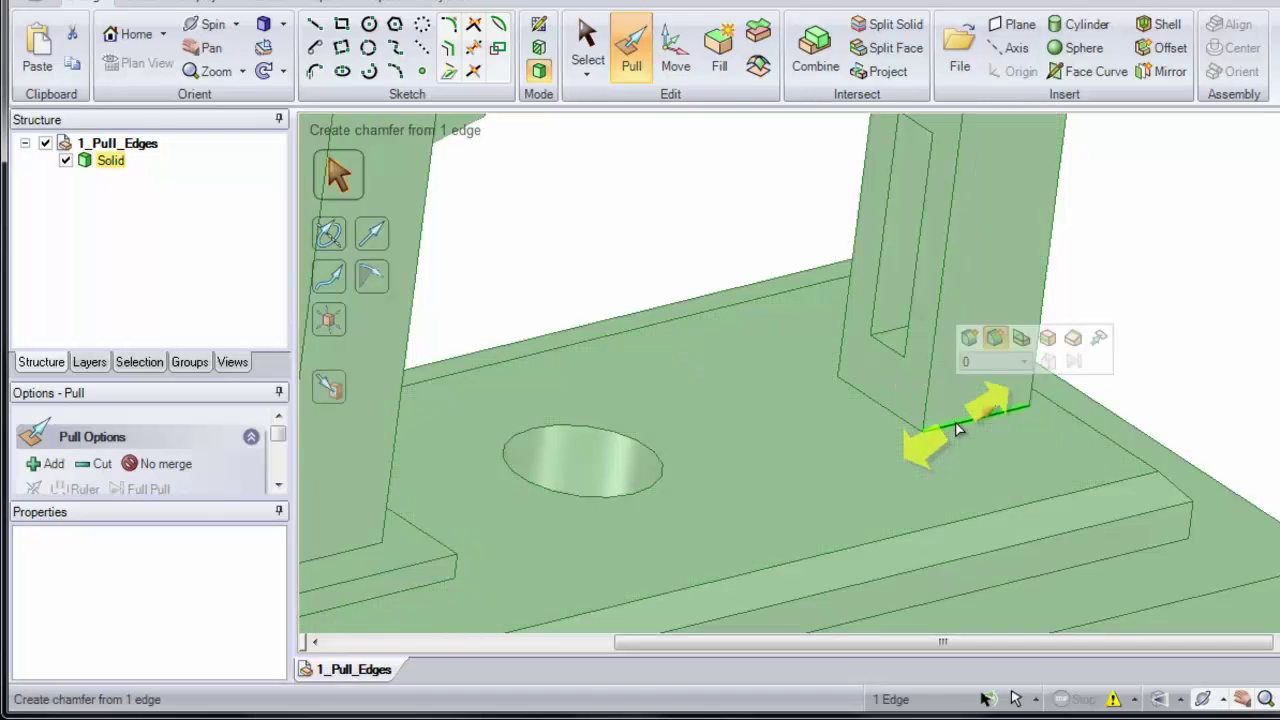
left_click(864, 368, "ctrl")
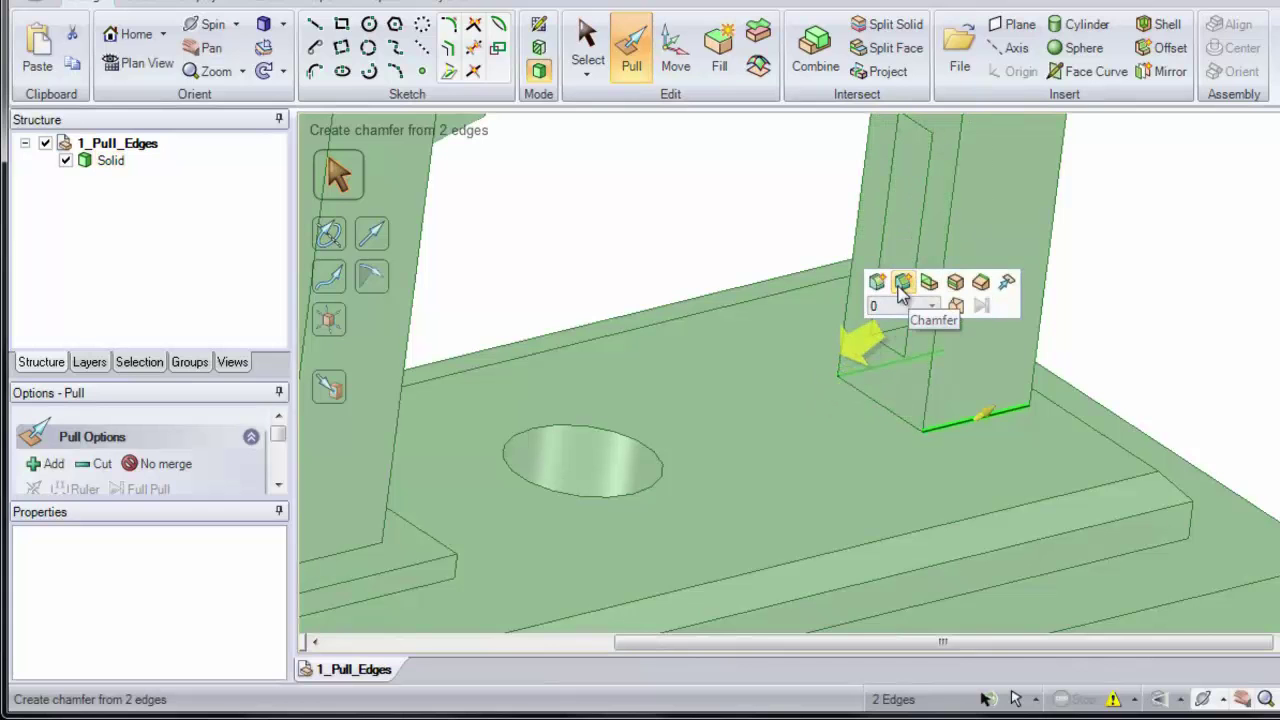
left_click(980, 286)
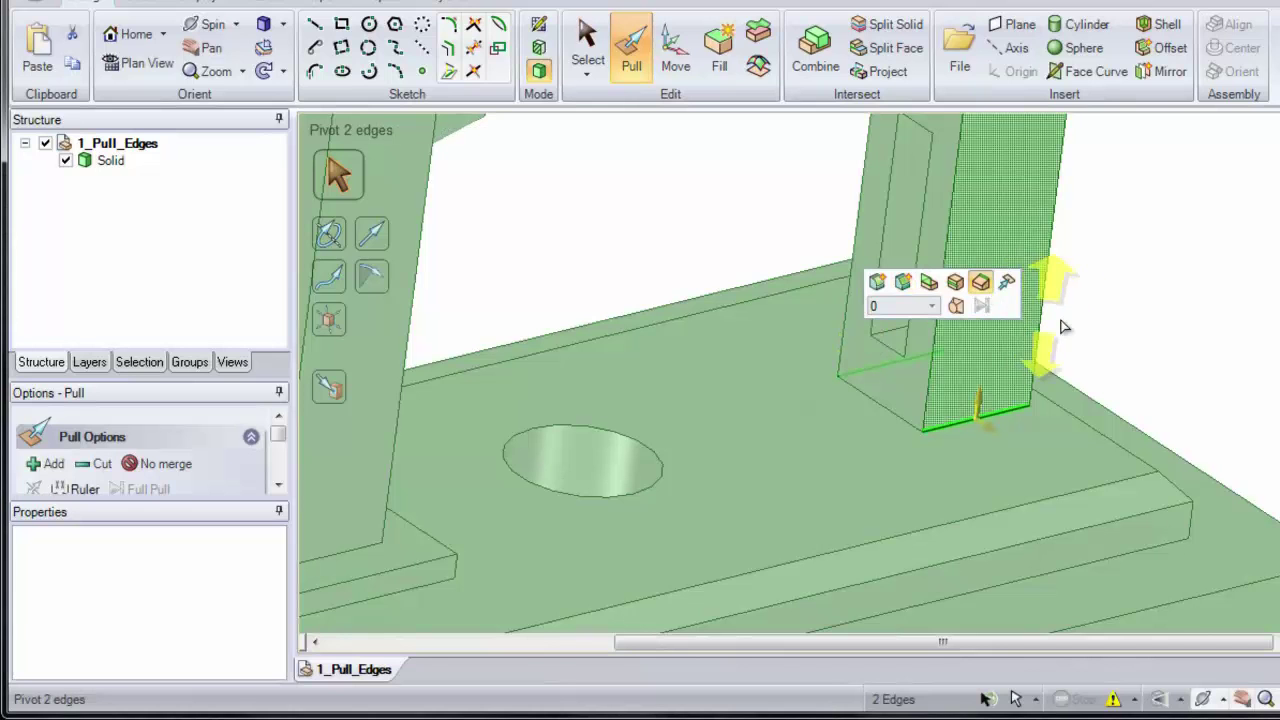
Cycle the pivot direction to horizontal outward and pivot both selected post edges by 10 mm to taper the post.
key("Tab")
key("Tab")
key("Tab")
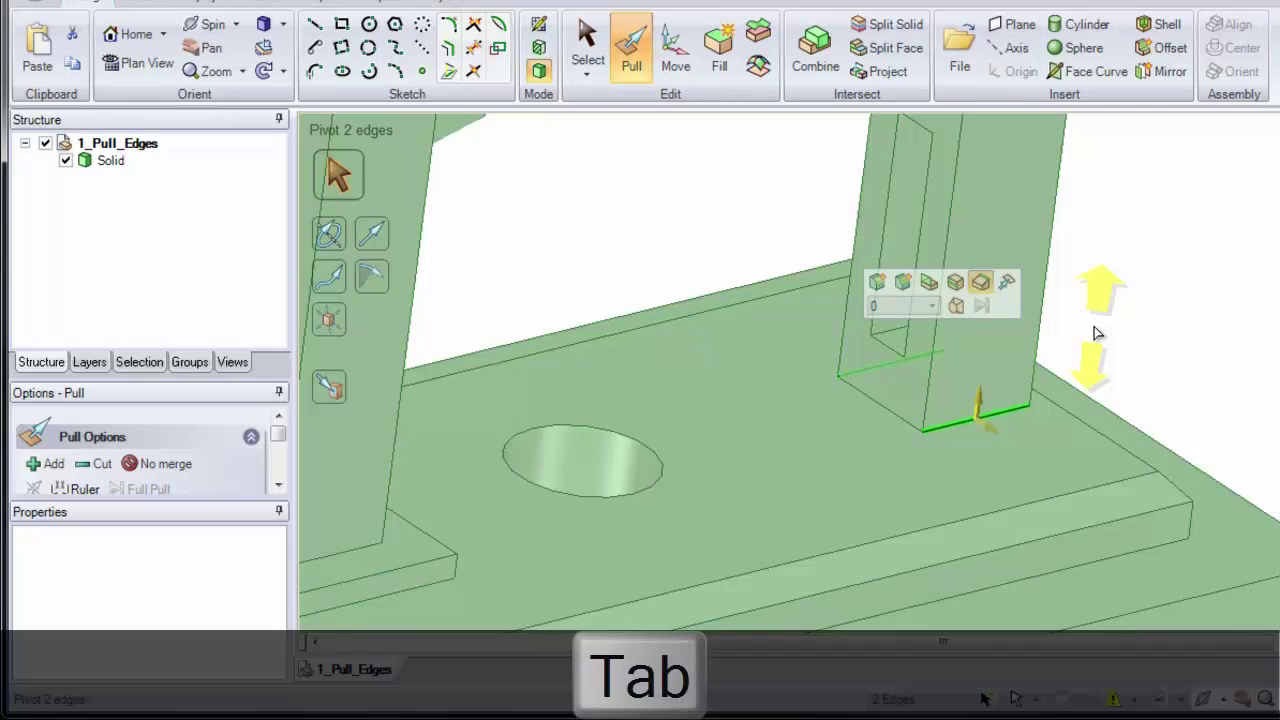
key("Tab")
key("Tab")
key("Tab")
key("Tab")
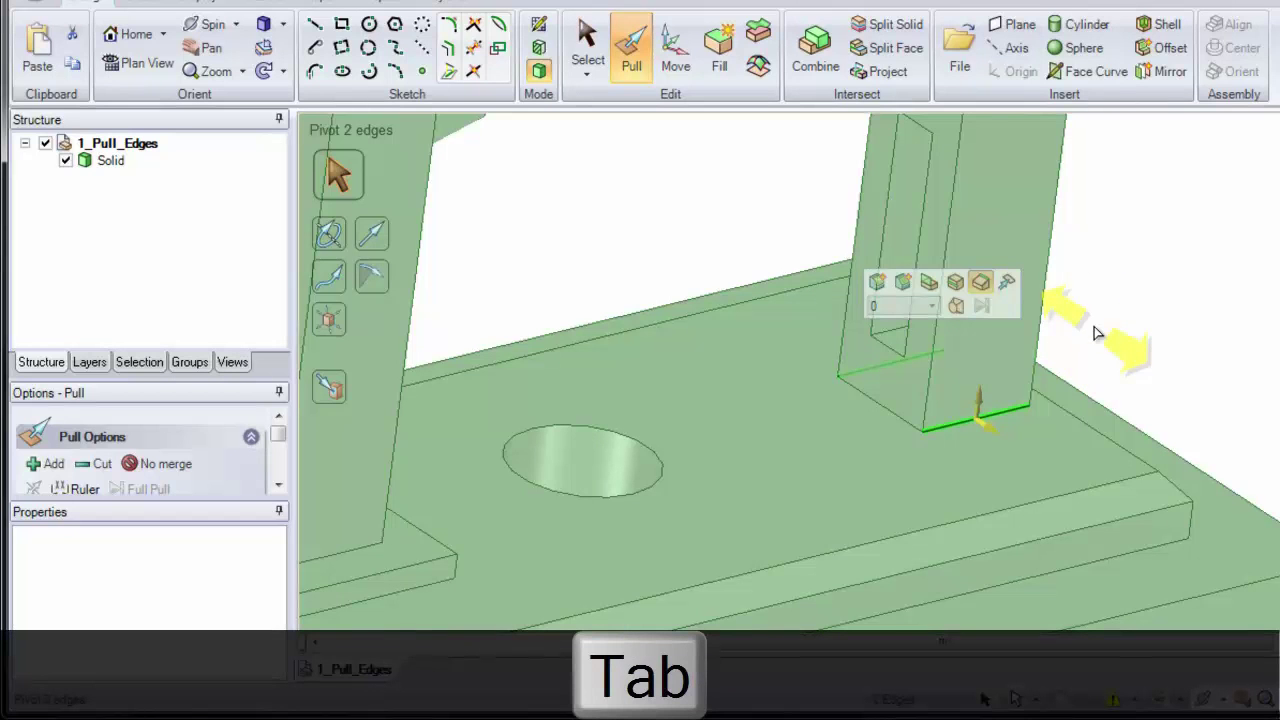
mouse_move(1095, 328)
left_mouse_down()
mouse_move(1143, 378)
mouse_move(1092, 300)
mouse_move(1141, 352)
mouse_move(1089, 292)
mouse_move(1119, 352)
mouse_move(1114, 341)
left_mouse_up()
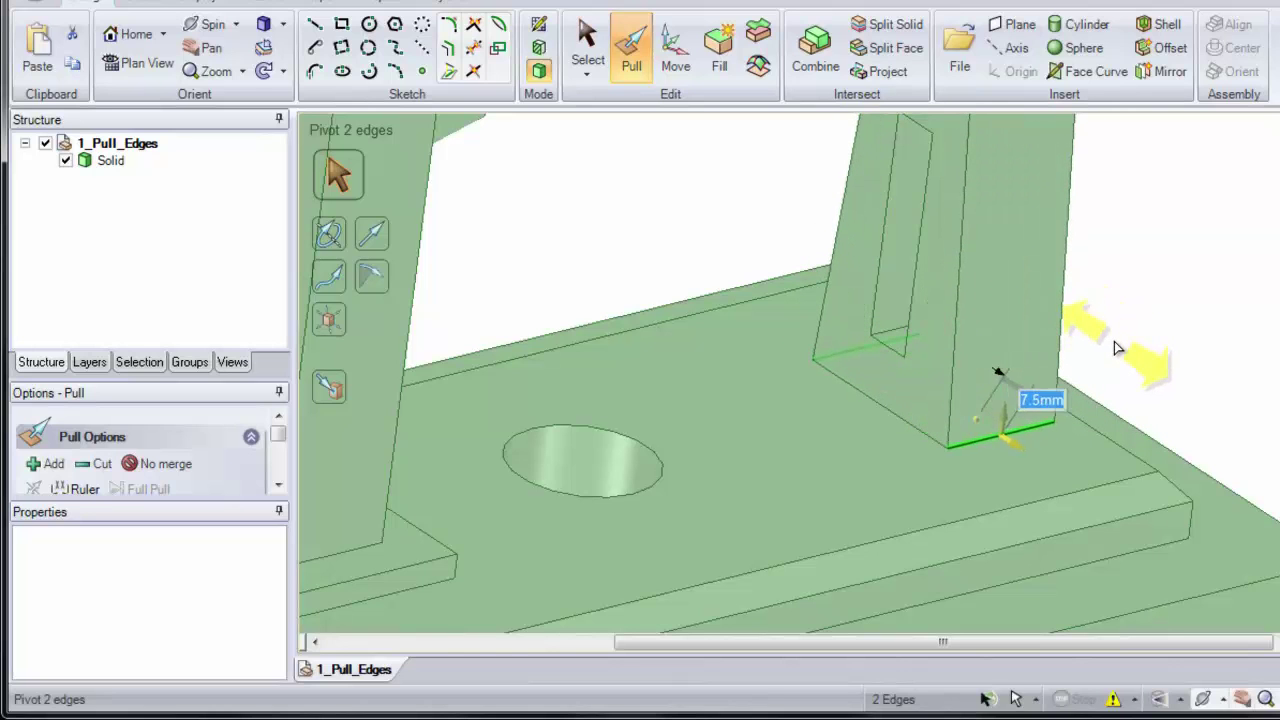
type("10")
key("Return")
Pivot the circular end edge of the right post's cylindrical boss inward by about 1.63 mm to taper it, and clear the selection.
middle_click_drag(1116, 342, 1084, 263, "ctrl")
middle_click_drag(978, 216, 938, 347, "shift")
middle_click_drag(935, 232, 908, 380, "ctrl")
left_click(911, 270)
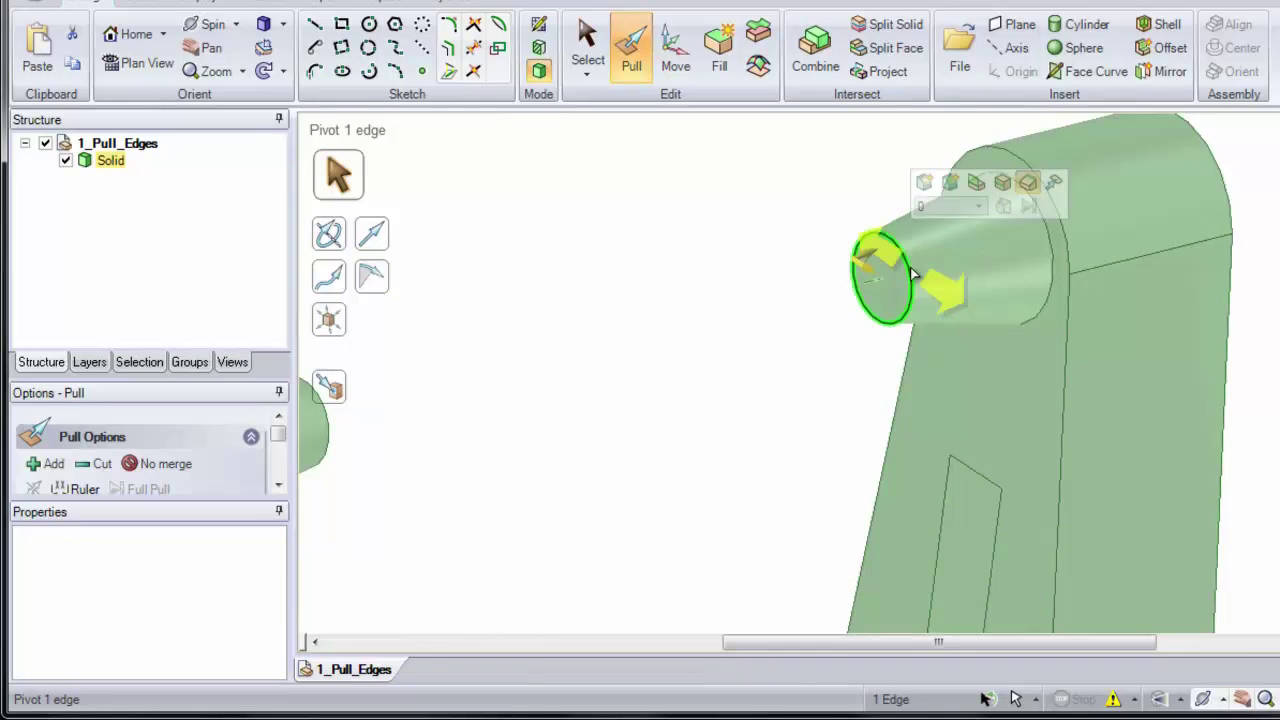
left_click_drag(870, 272, 868, 303)
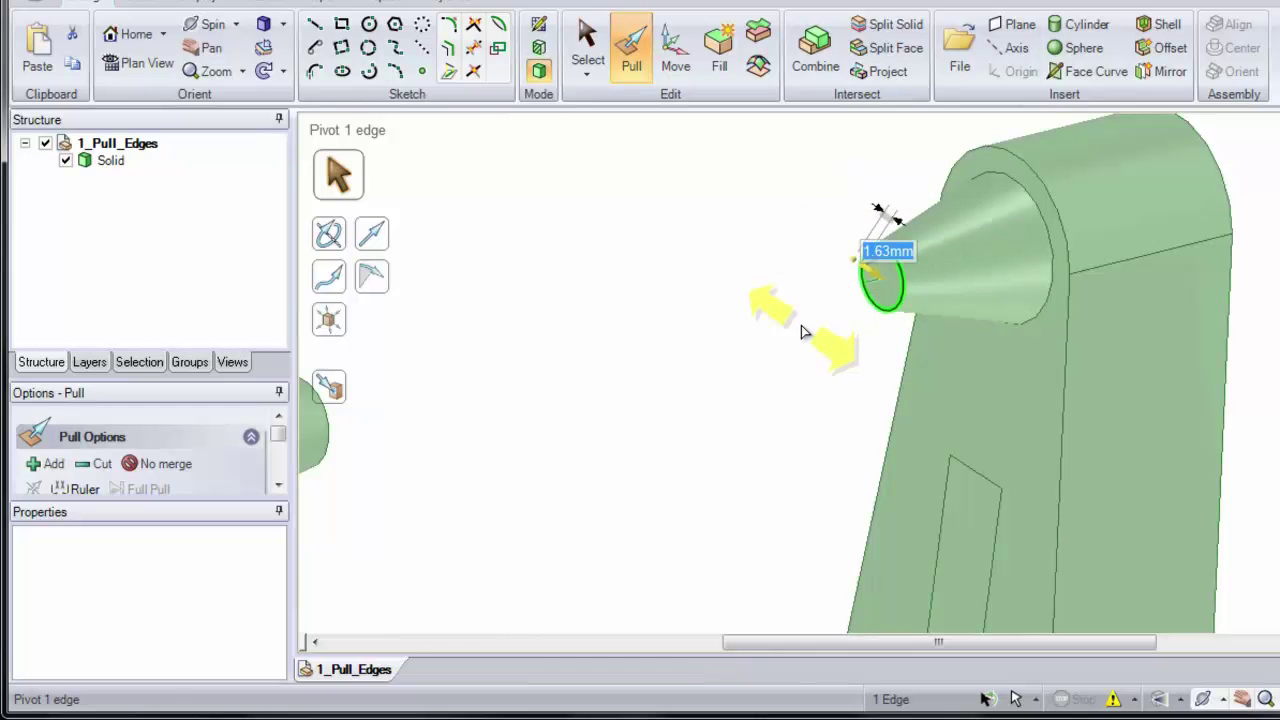
key("Escape")
key("h")
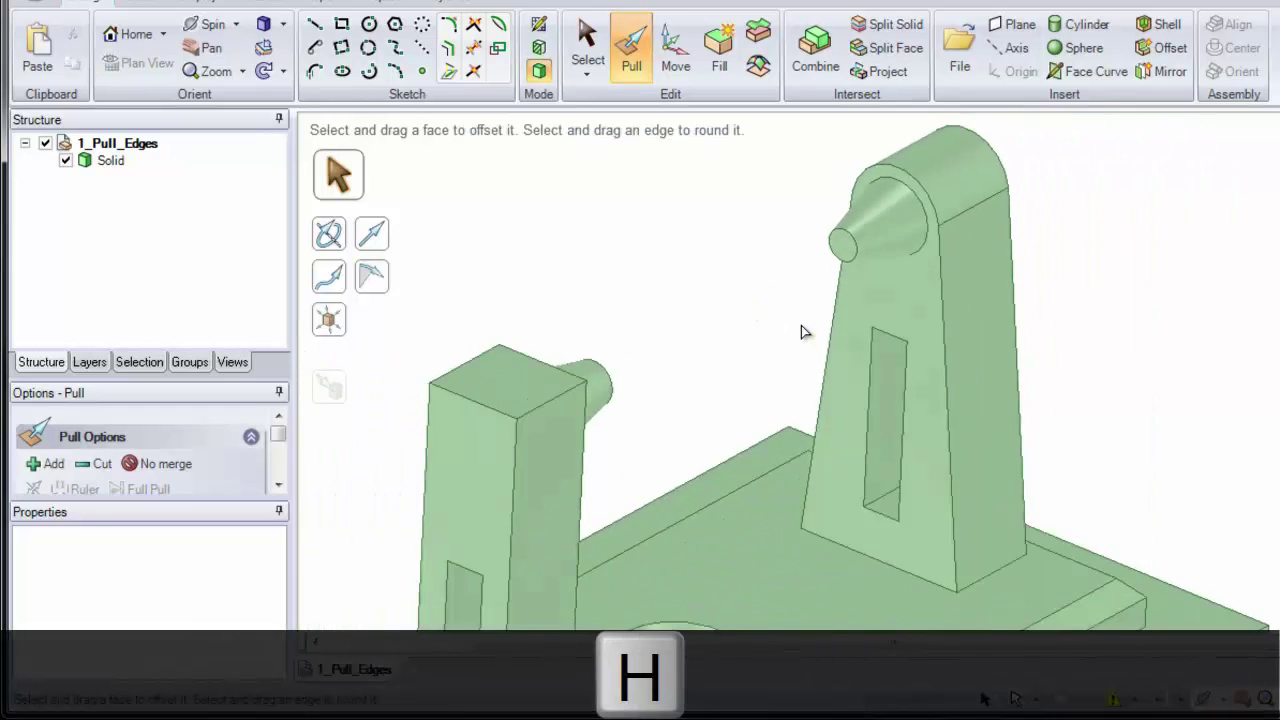